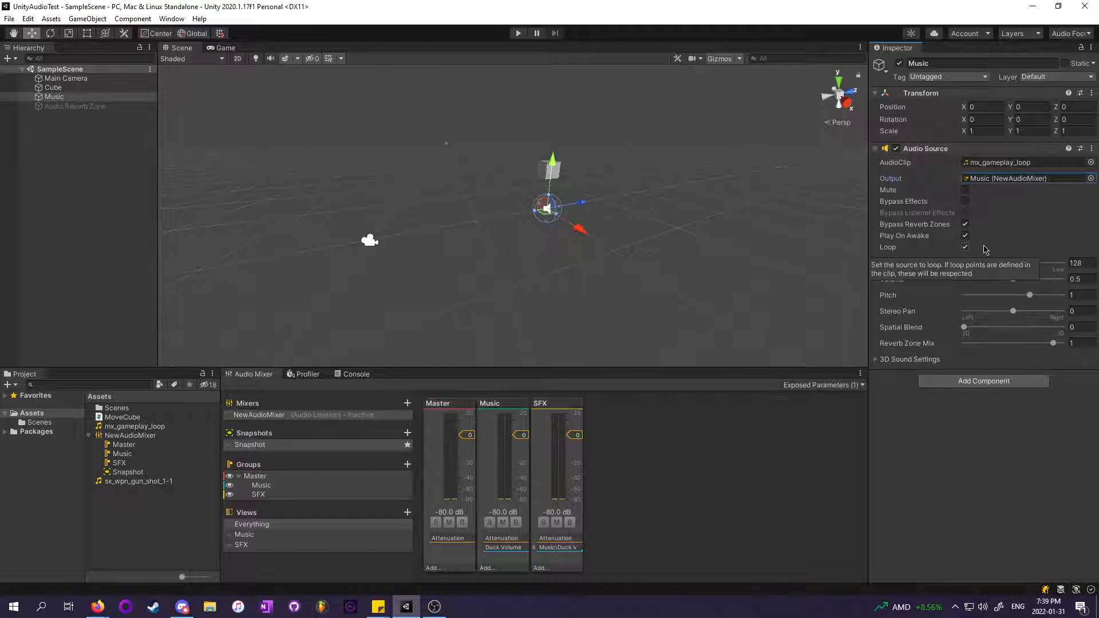
Set the priority of the Music object's Audio Source to 0, the highest priority
drag(1014, 271, 961, 268)
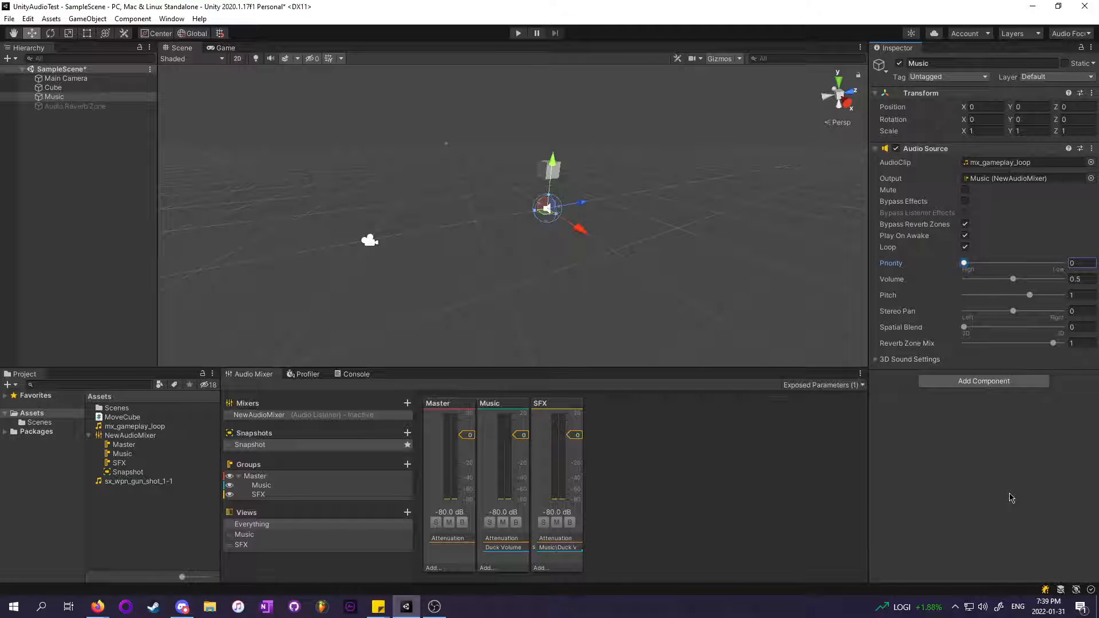
click(962, 329)
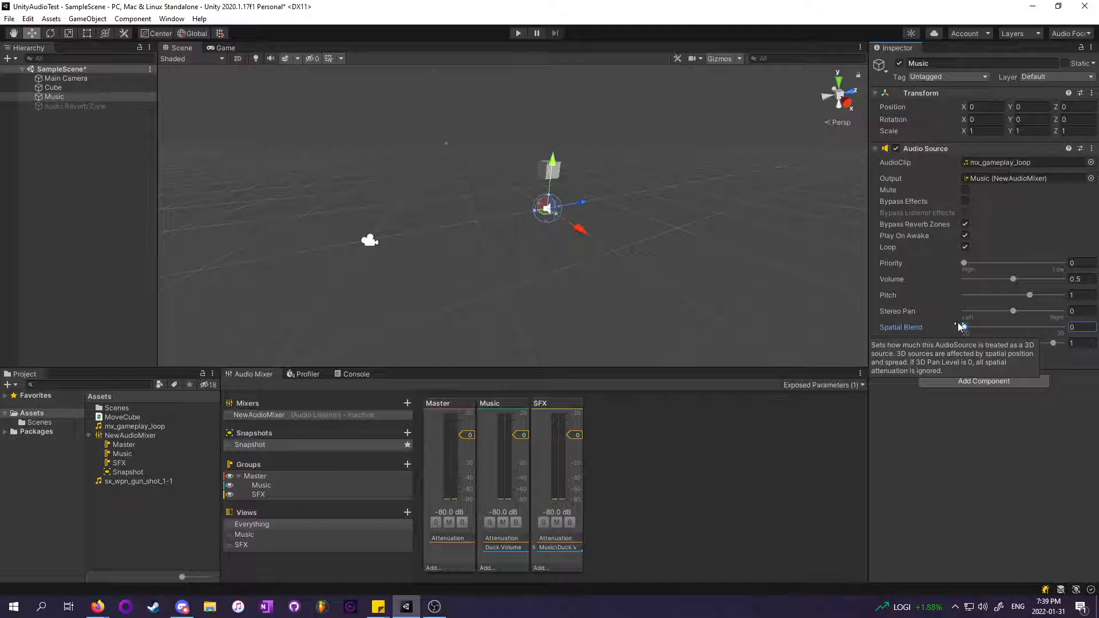
click(912, 457)
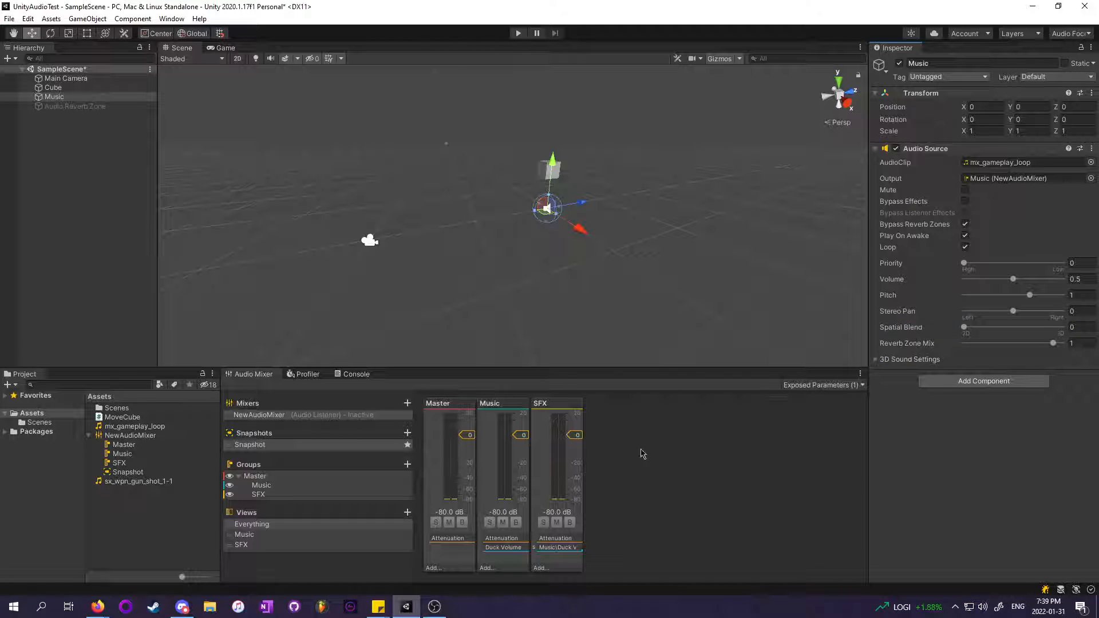
Review the Cube's Audio Source output, spatial blend and MoveCube script, plus the audio components on Main Camera and Music
click(53, 88)
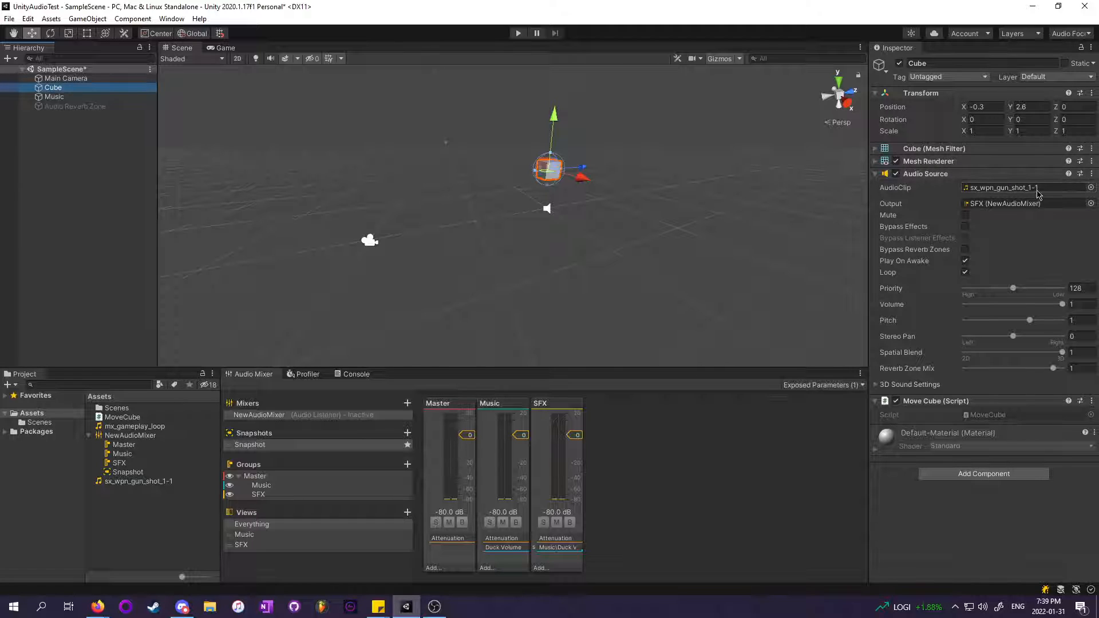
click(983, 205)
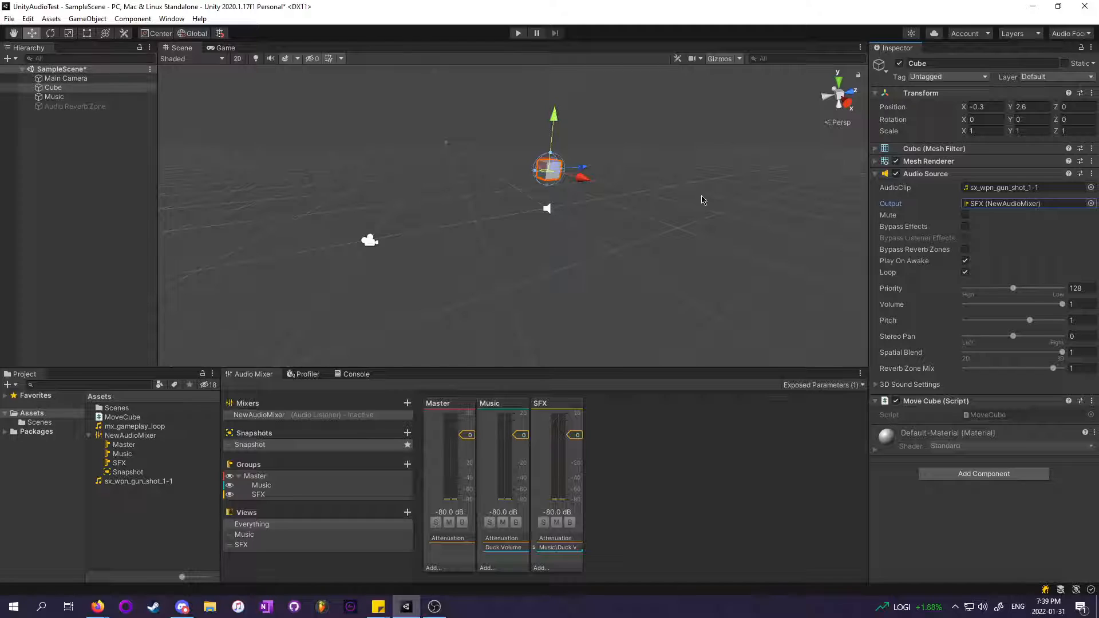
click(1053, 350)
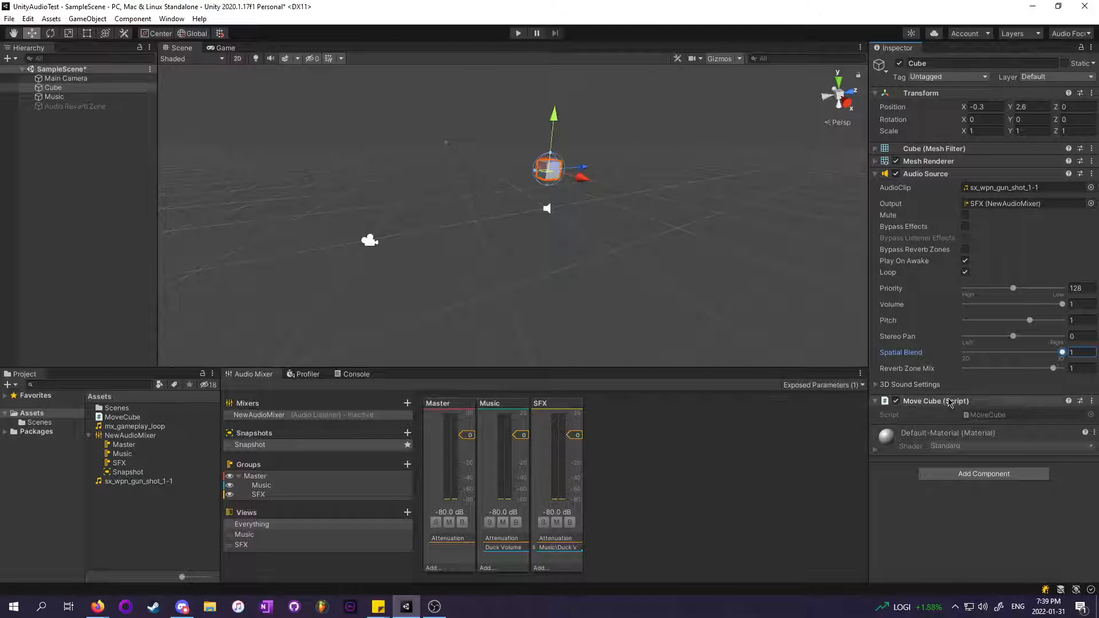
click(985, 414)
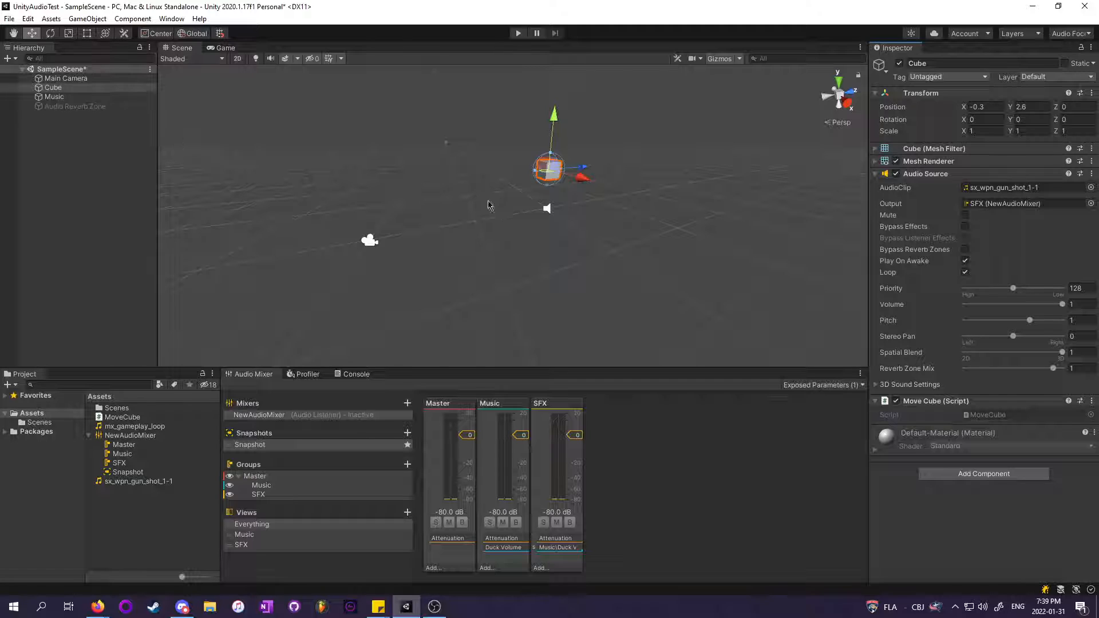
click(66, 78)
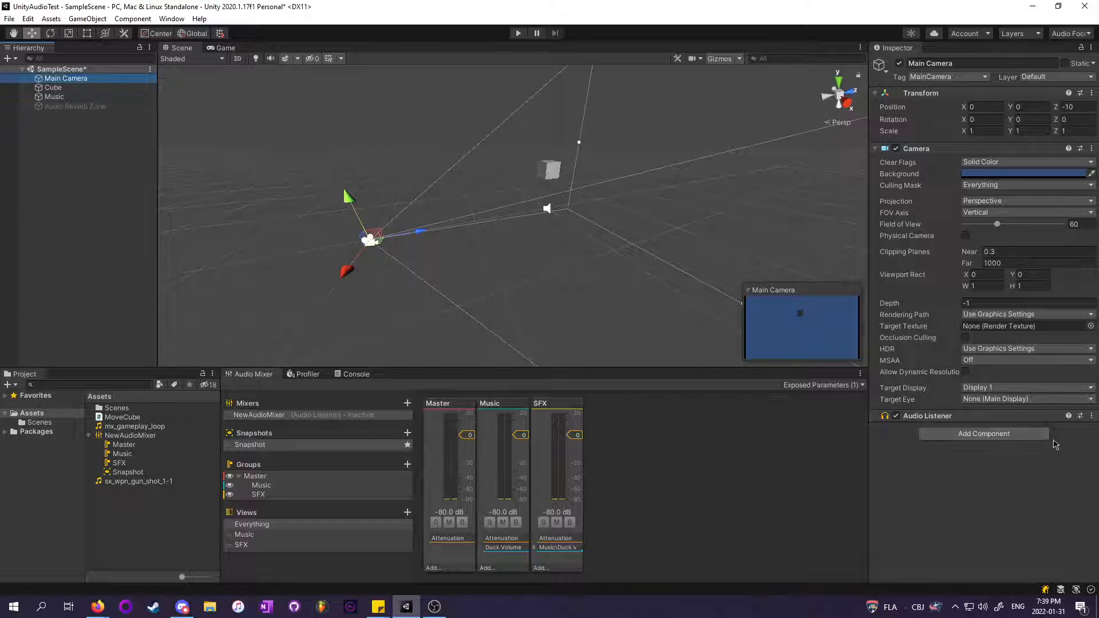
click(51, 97)
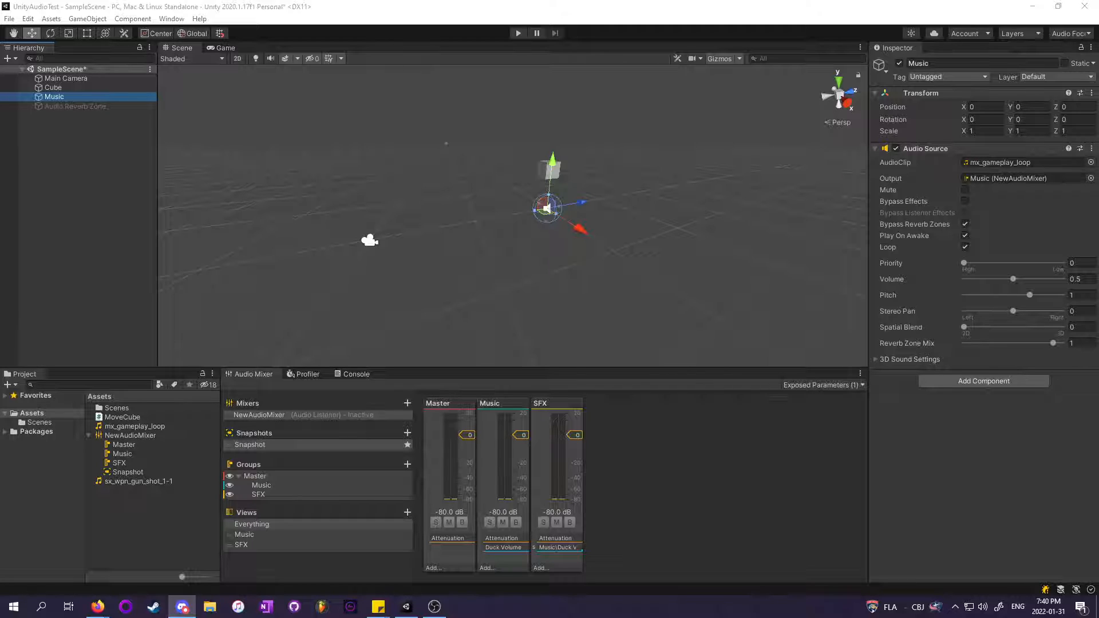
Play-test the scene in the Game view with the Cube selected, and stop playback
click(232, 49)
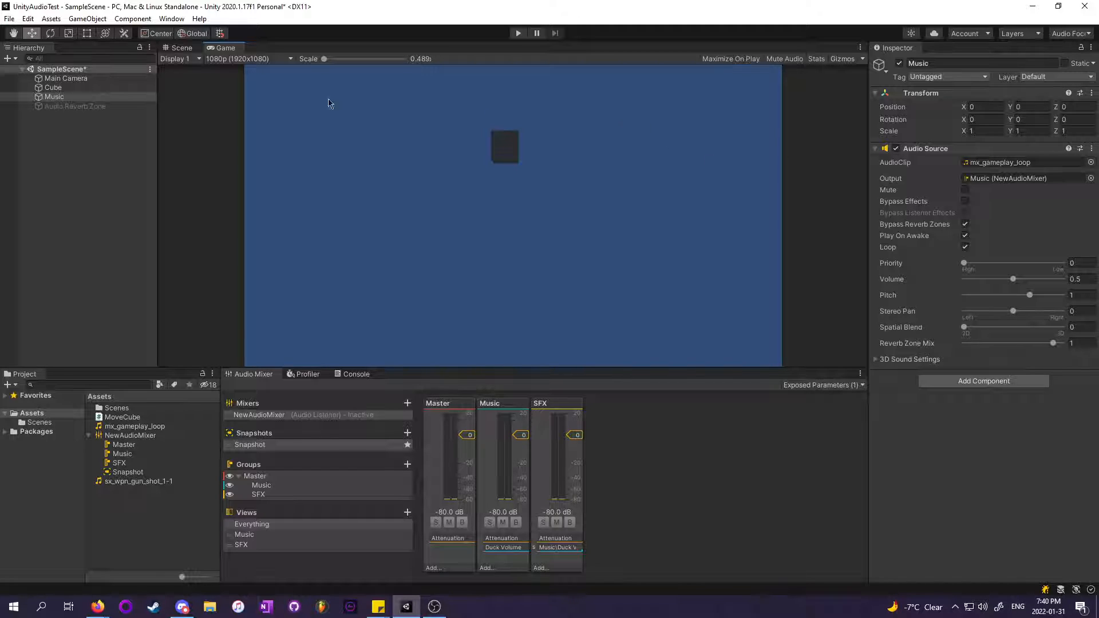
click(53, 87)
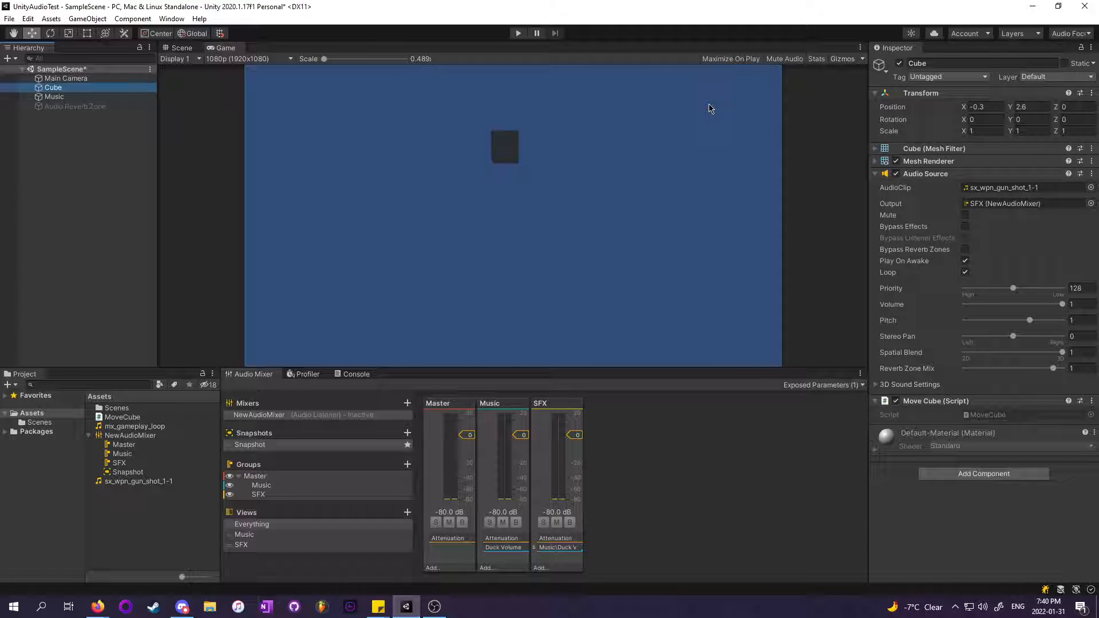
click(518, 34)
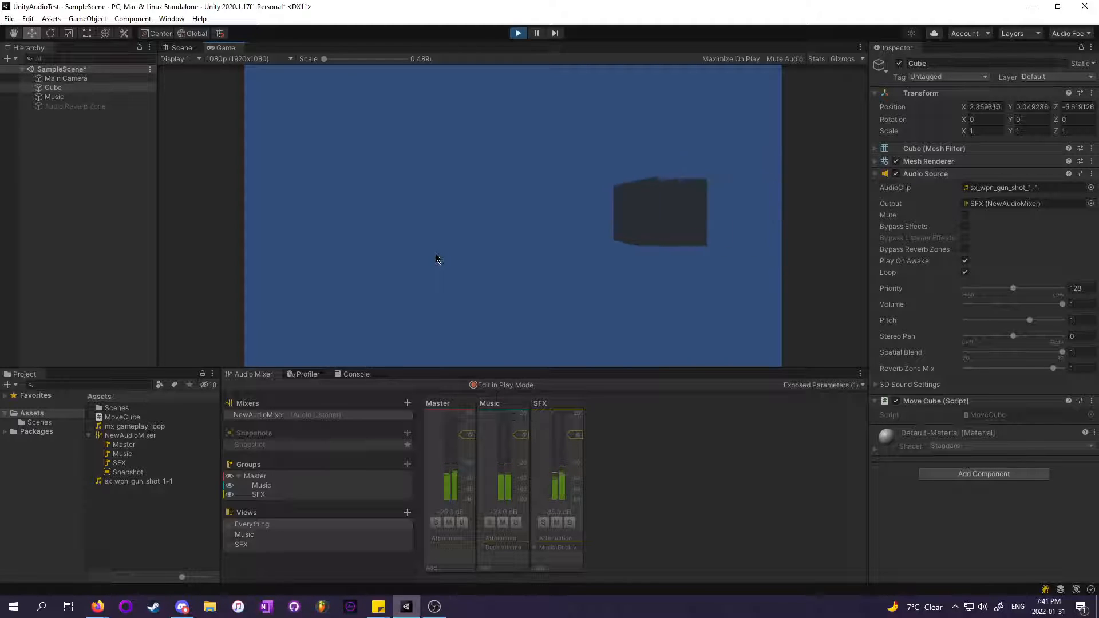
click(518, 37)
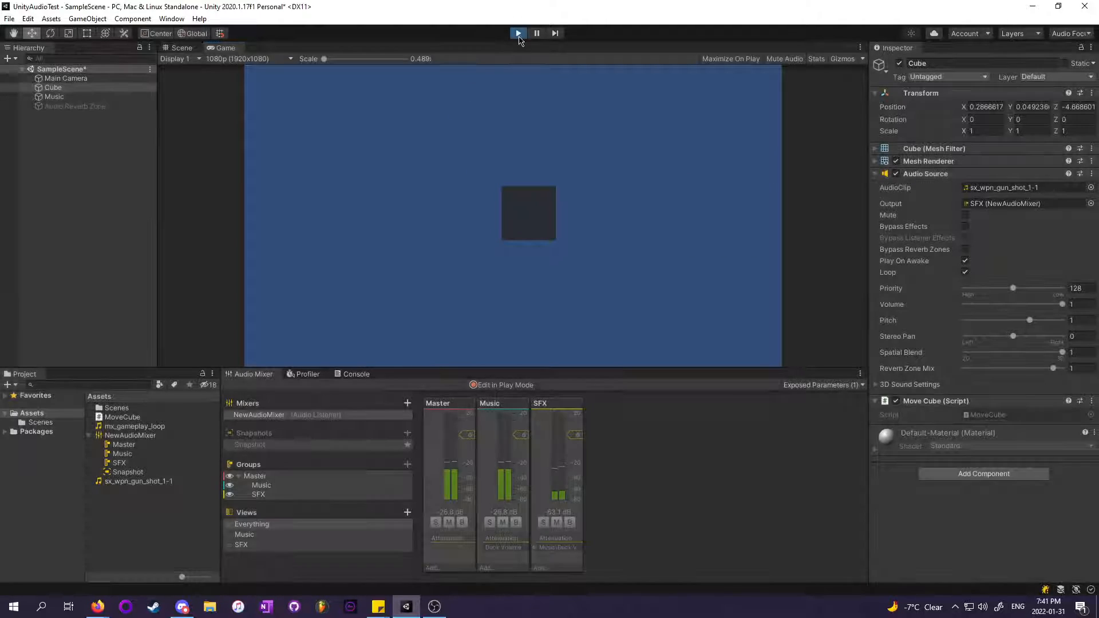
Enable the Audio Reverb Zone object in the scene and choose the Generic reverb preset
click(69, 107)
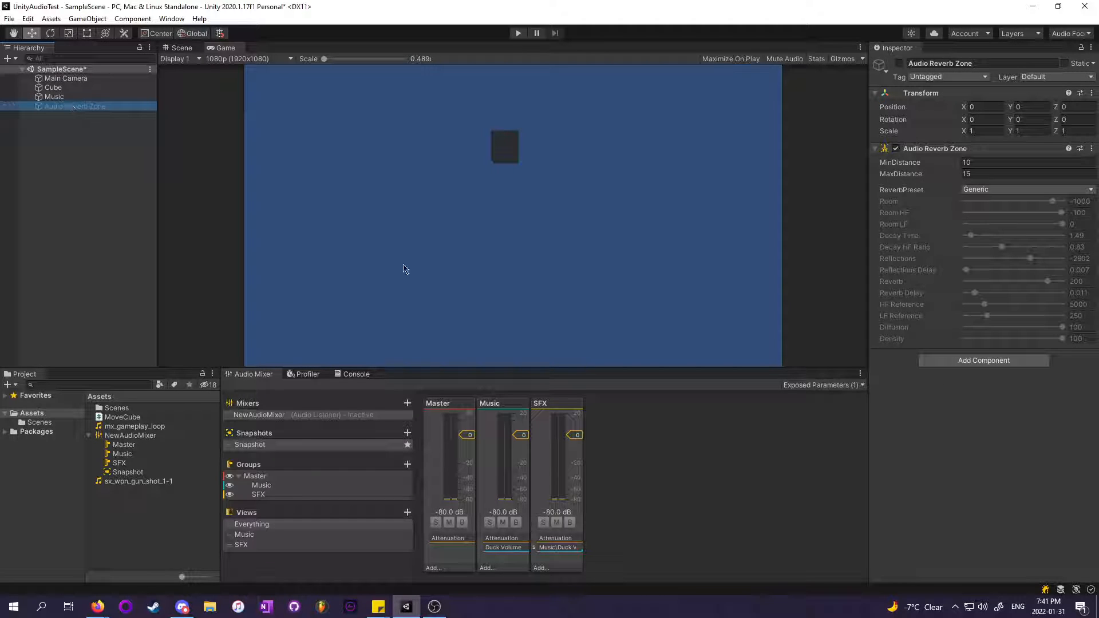
click(899, 63)
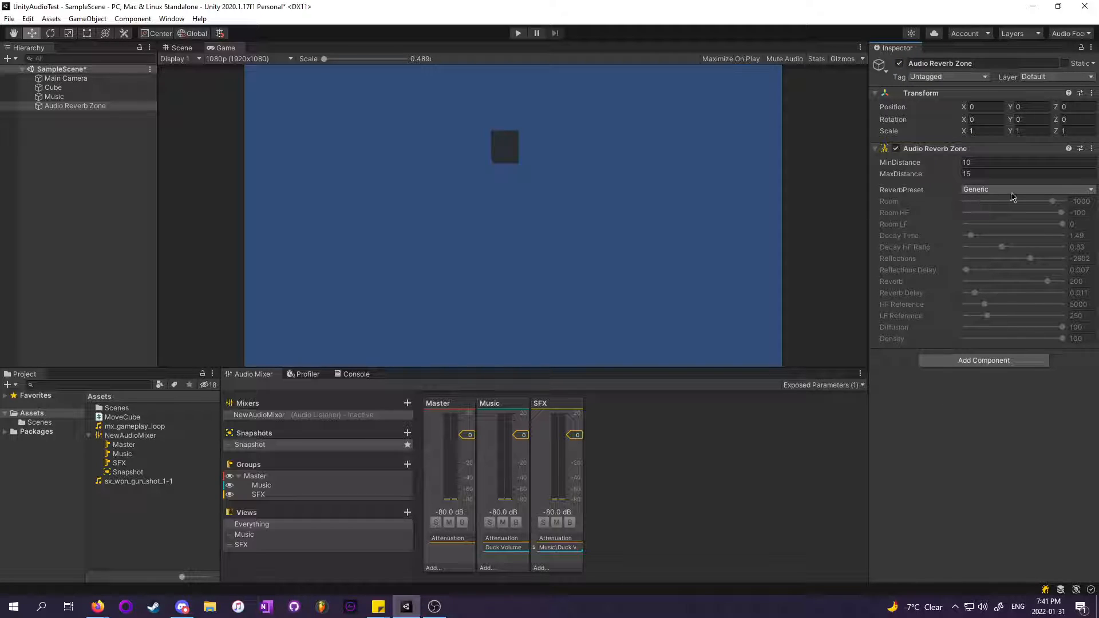
click(981, 189)
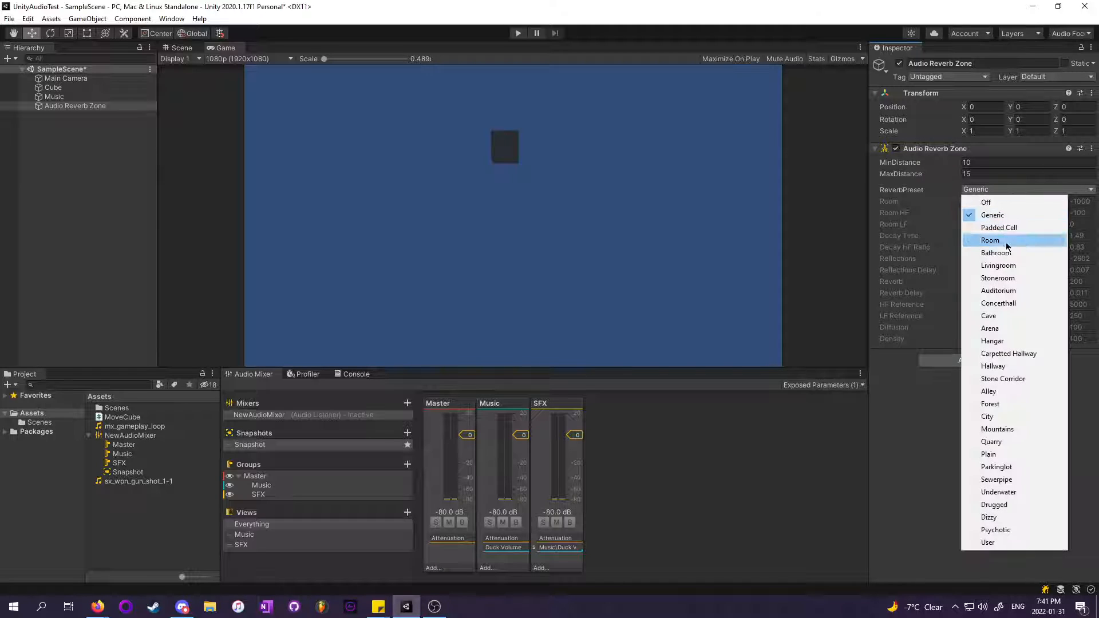
click(995, 219)
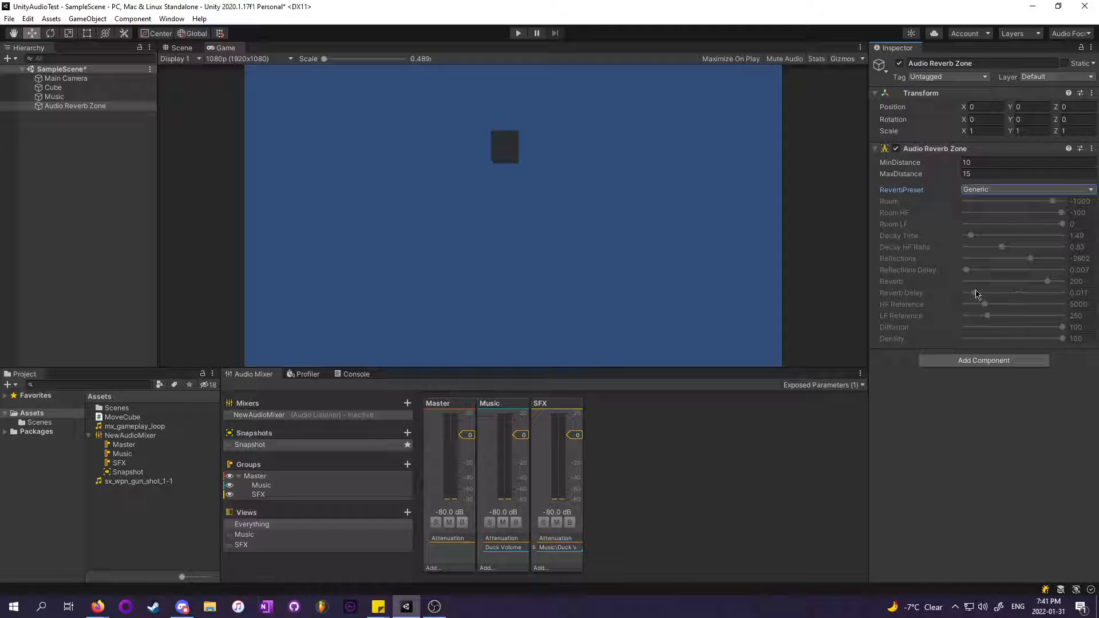
click(499, 272)
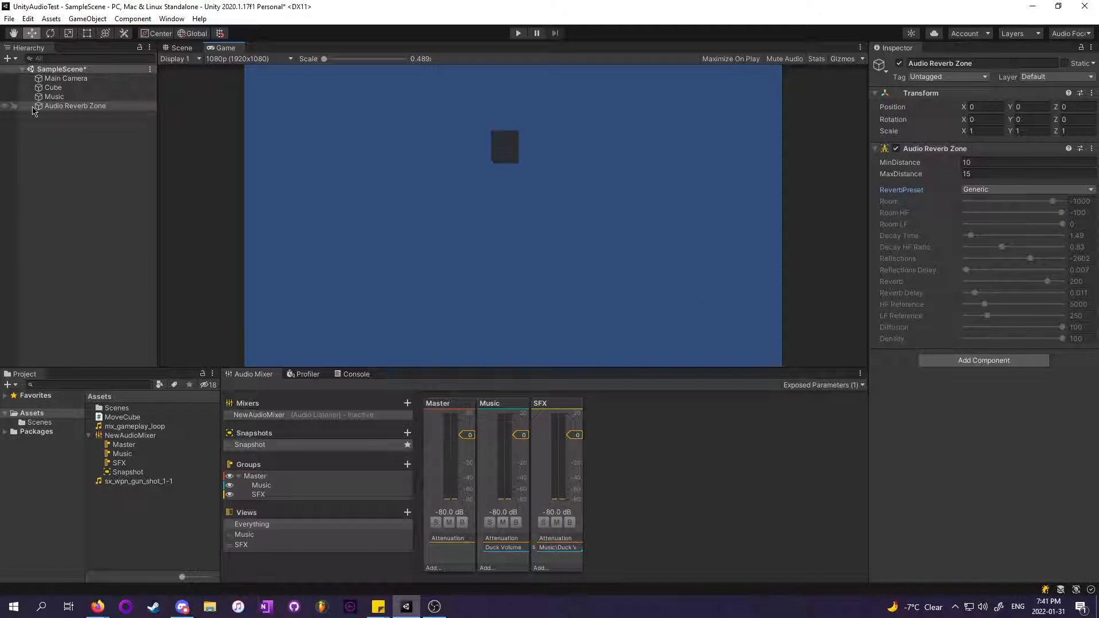
click(83, 107)
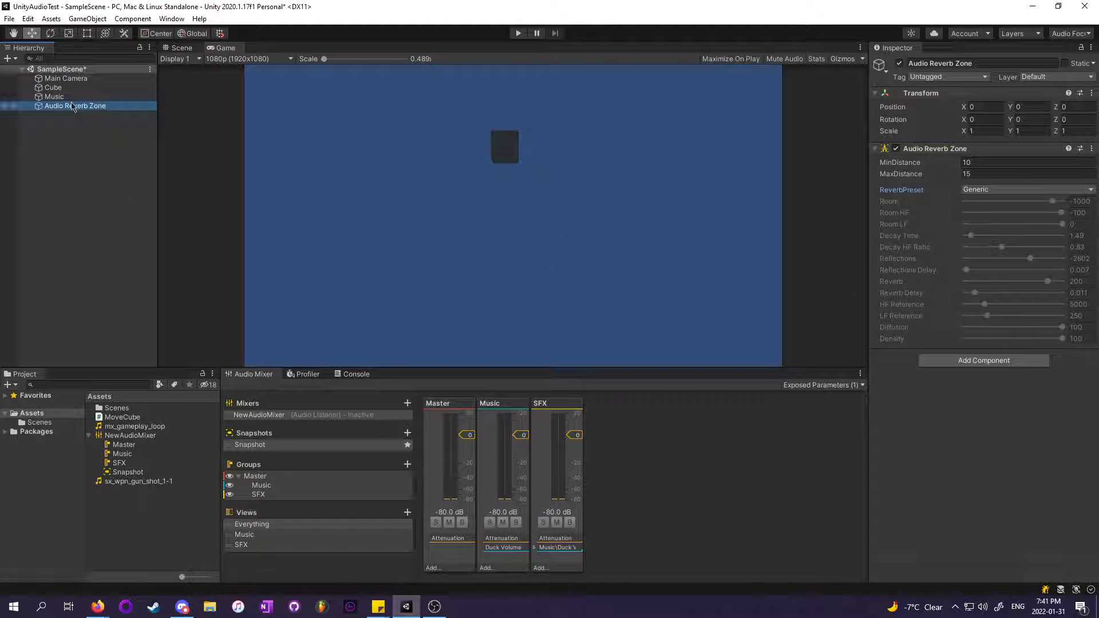
Play-test the scene with the reverb zone enabled, moving the cube around the camera, and stop playback
click(66, 101)
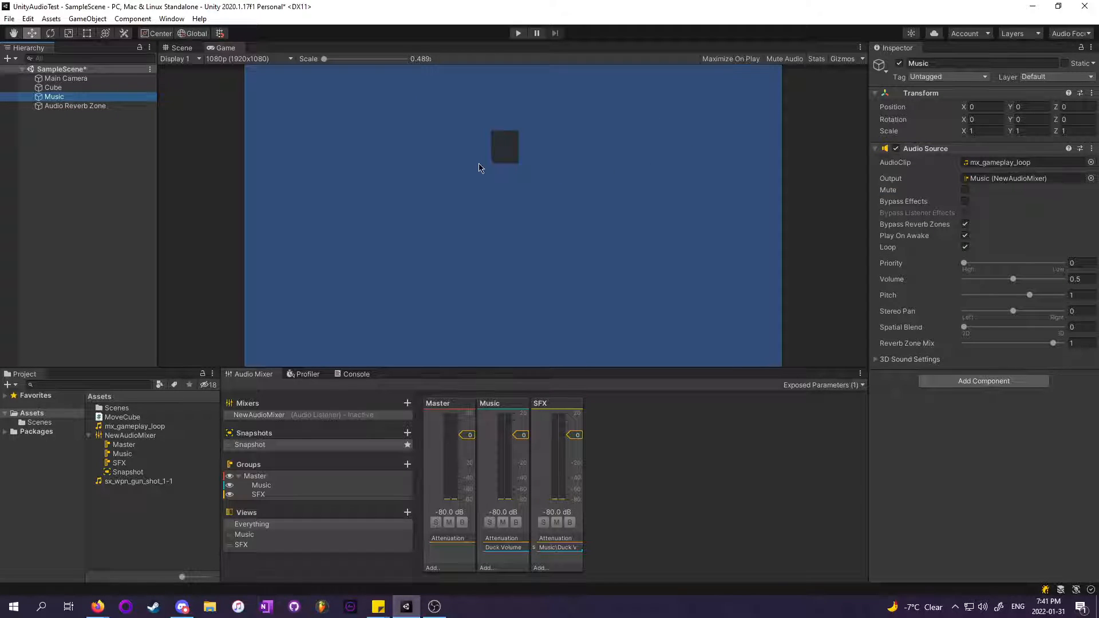
key(ctrl+p)
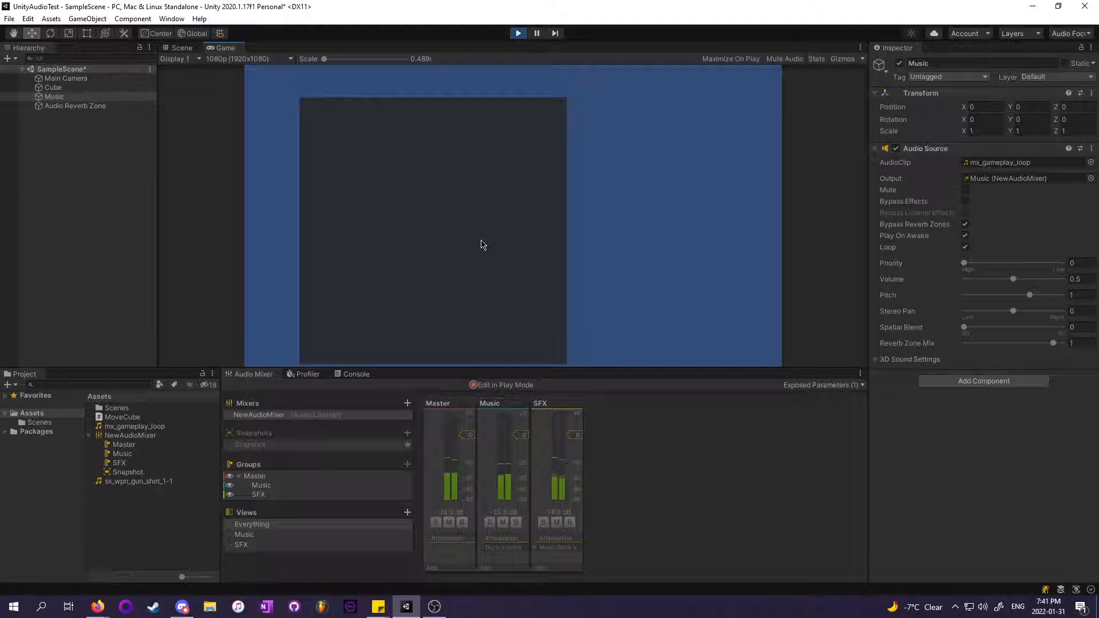
key(d)
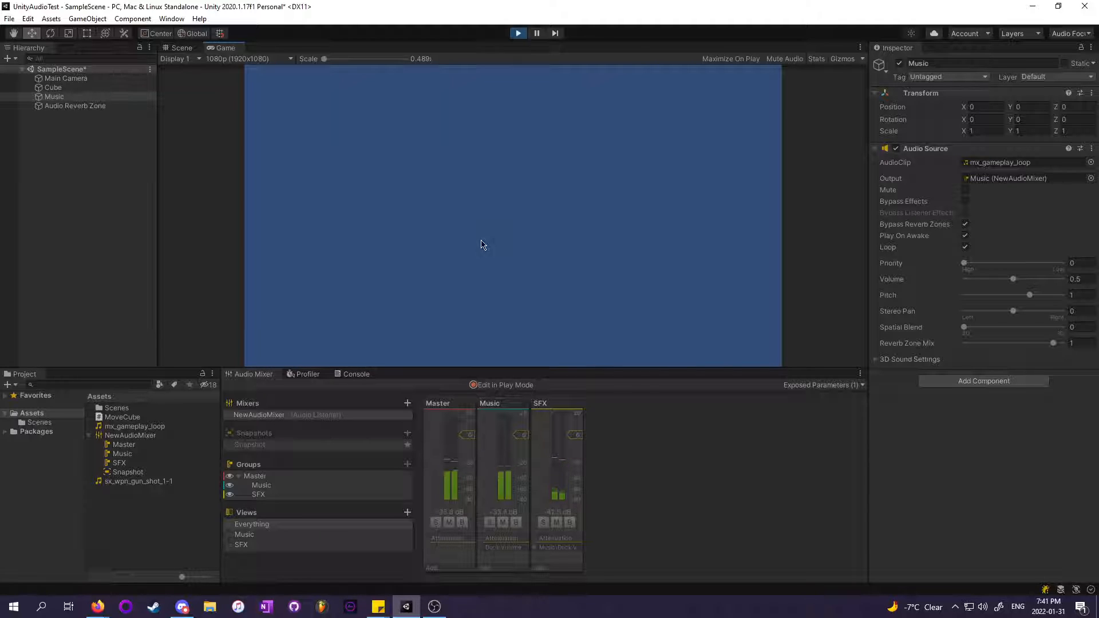
key(w)
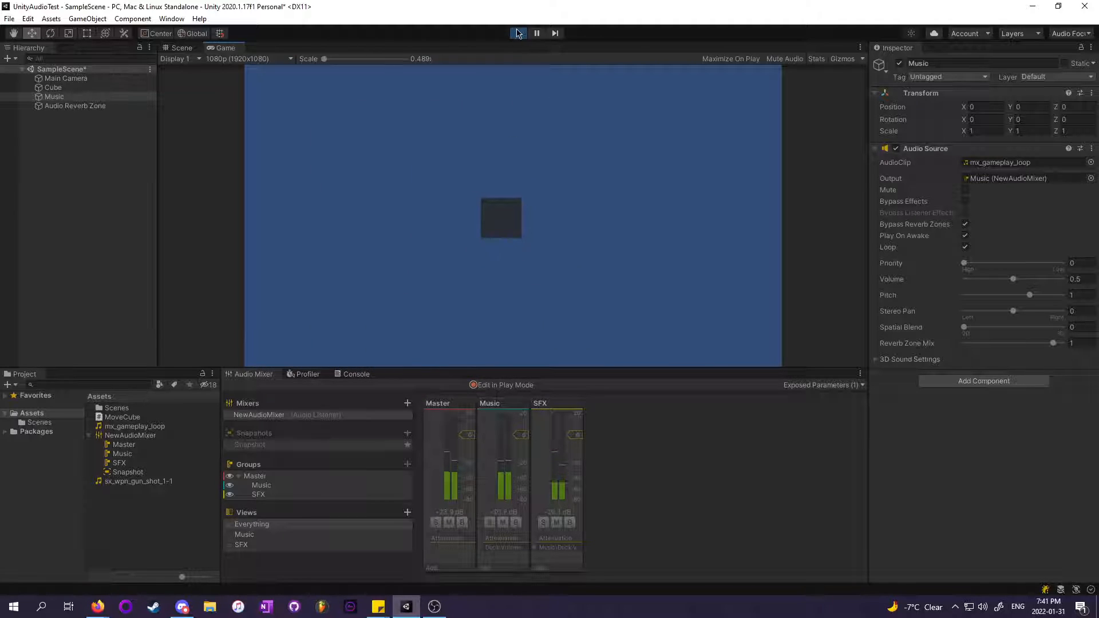
click(517, 33)
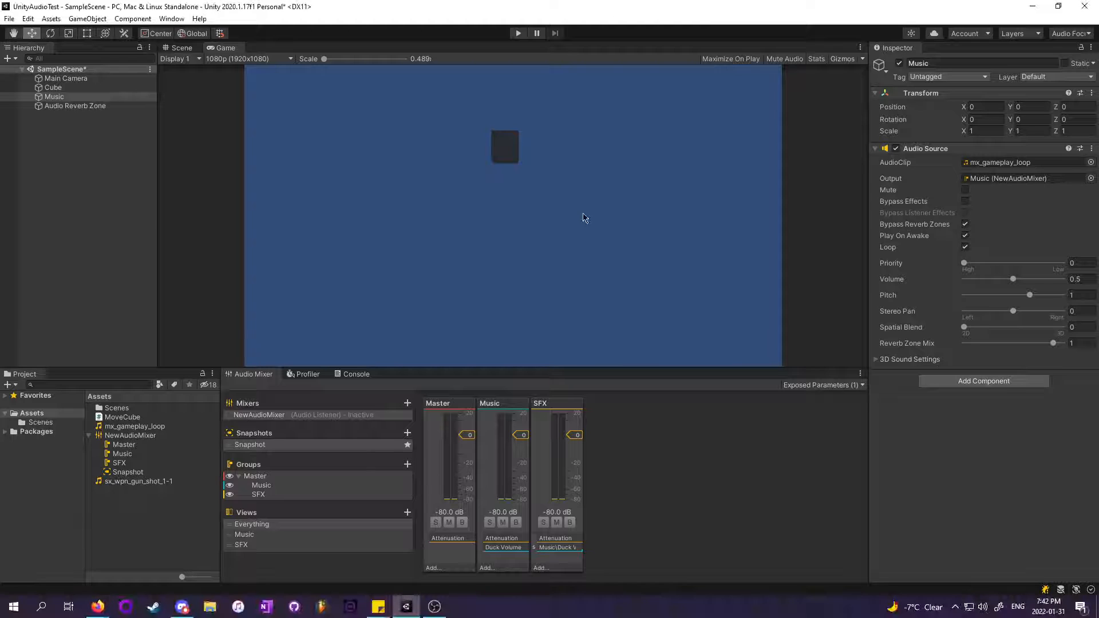
Add an Audio Chorus Filter component to the Music object and set its depth to 0.49
click(72, 106)
click(57, 96)
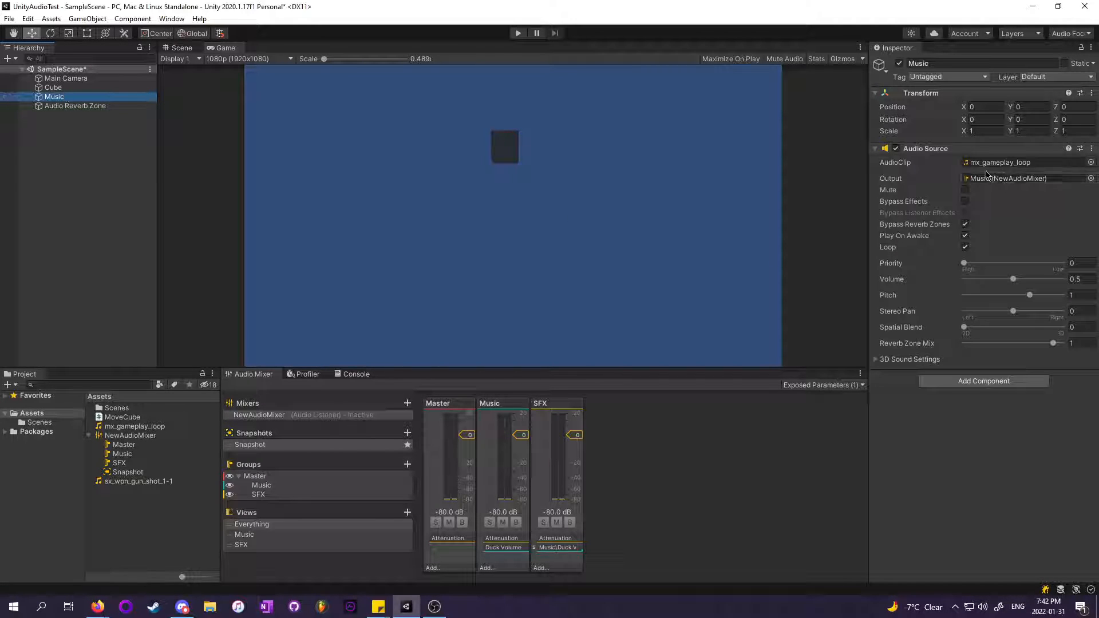
click(959, 383)
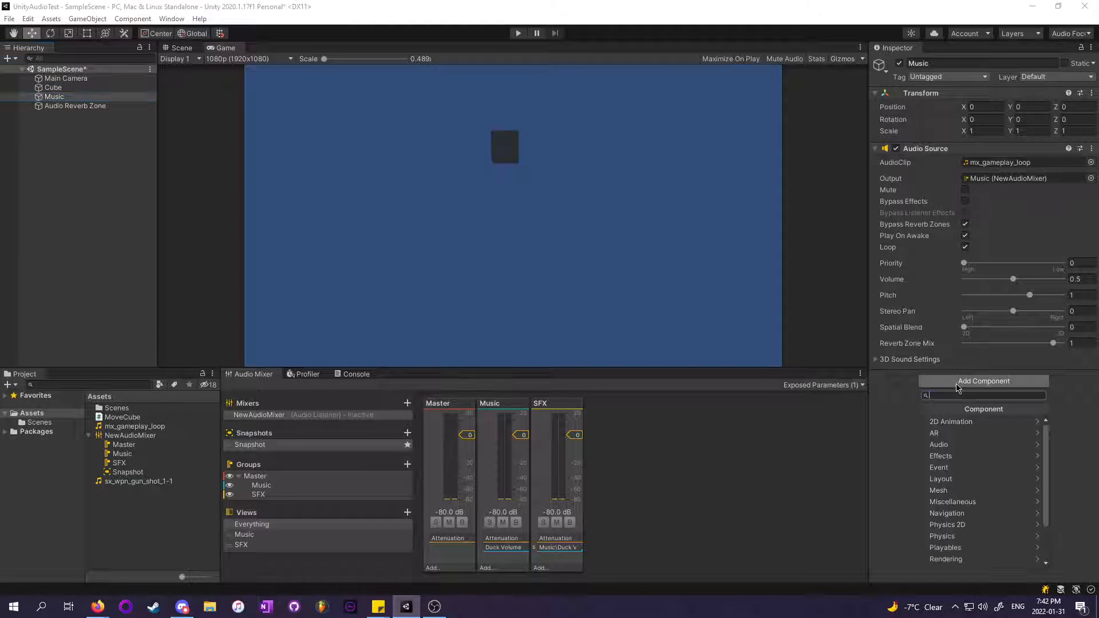
click(939, 445)
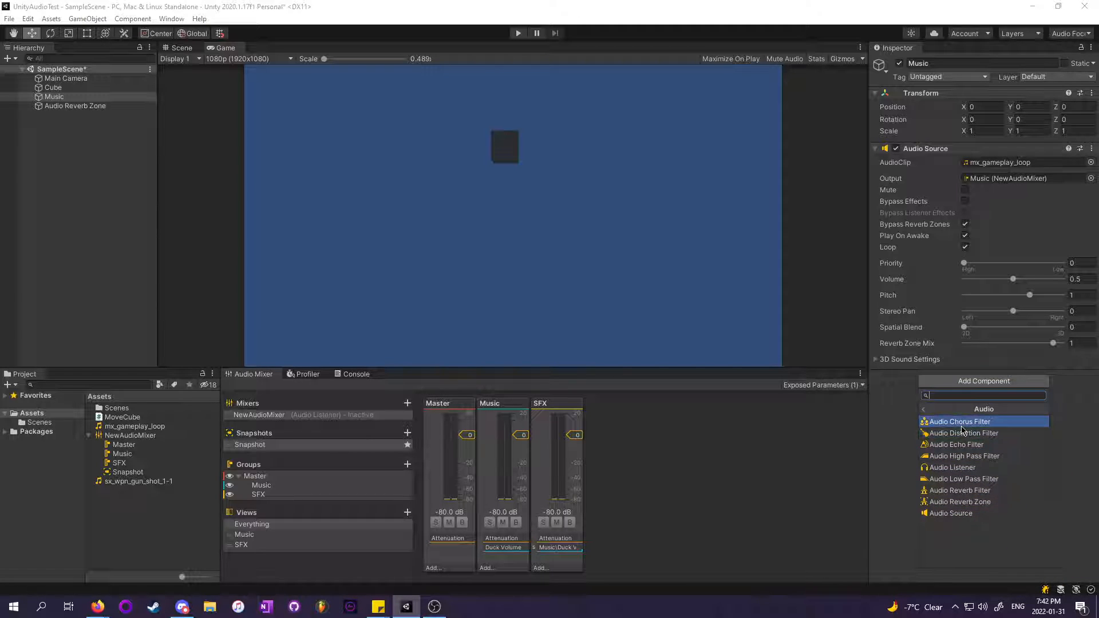
click(955, 421)
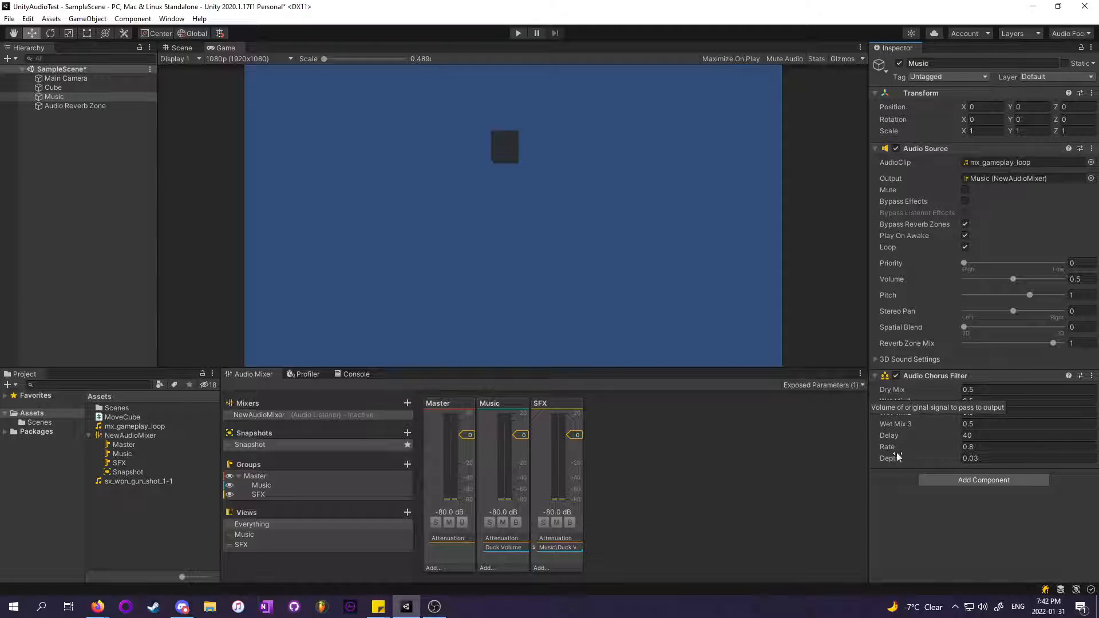
mouse_move(894, 458)
mouse_down()
mouse_move(942, 459)
mouse_move(893, 460)
mouse_up()
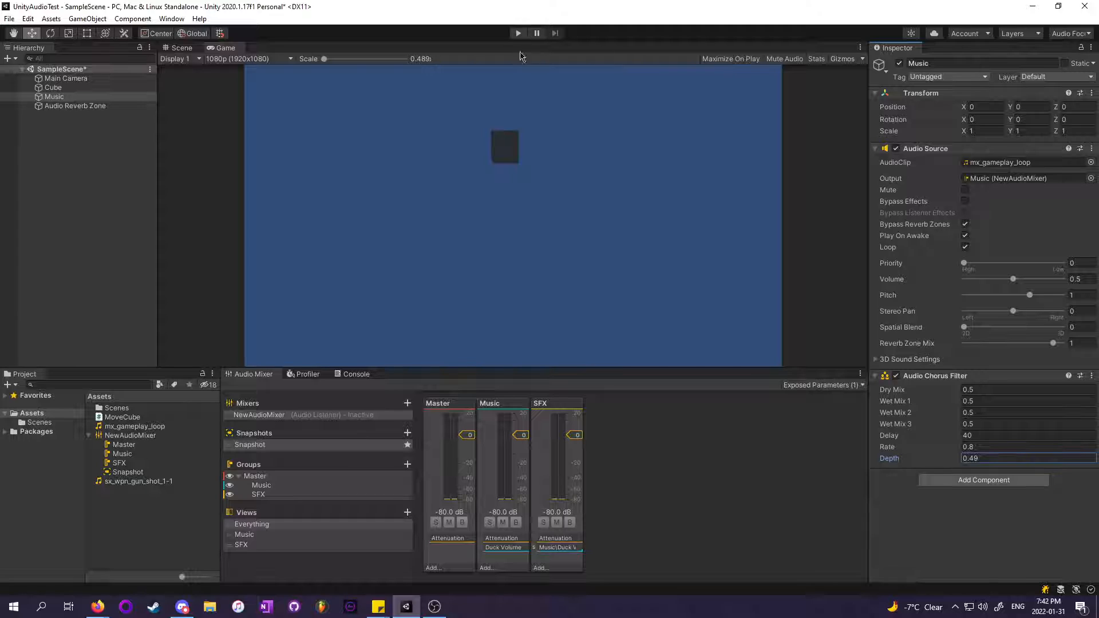
Remove the Audio Chorus Filter from the Music object and switch to the Audio Filters slide in the browser
click(1091, 376)
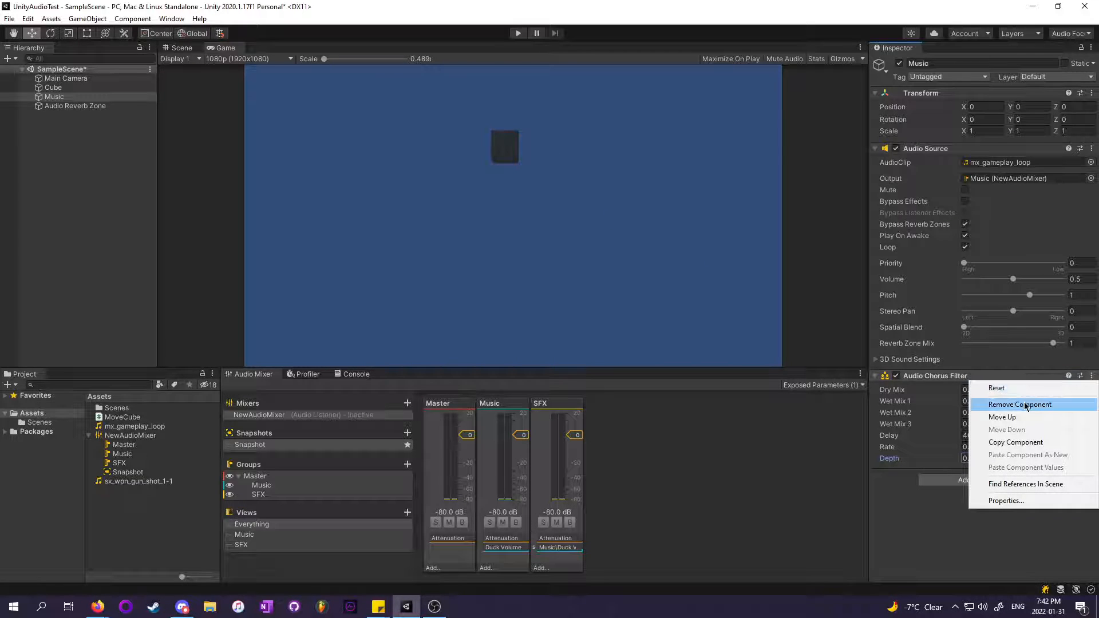
click(1029, 404)
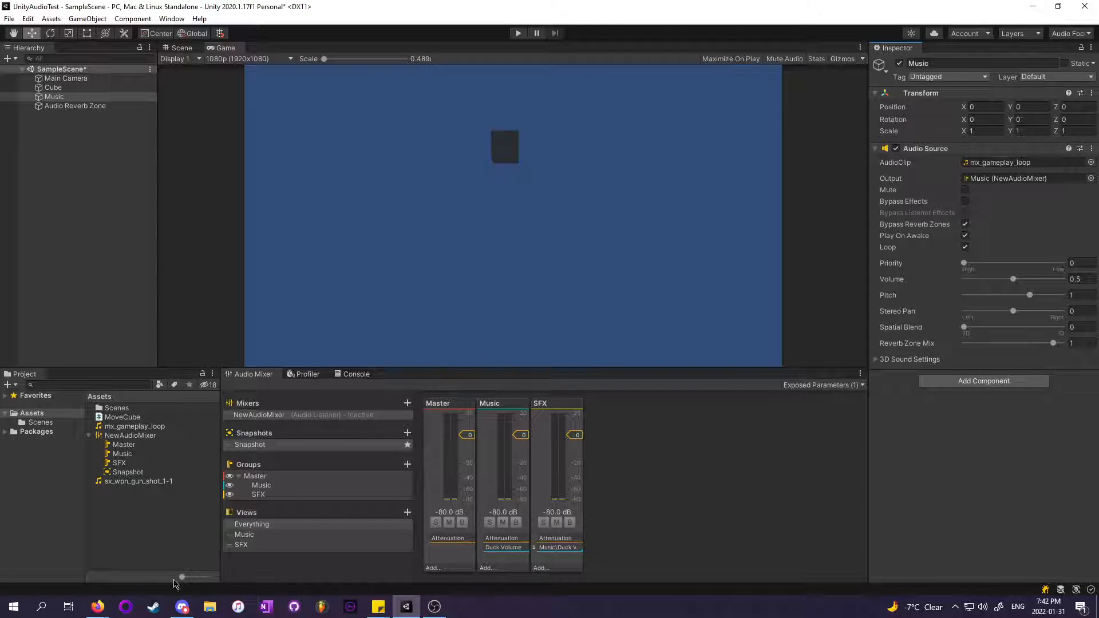
mouse_move(98, 605)
click(75, 570)
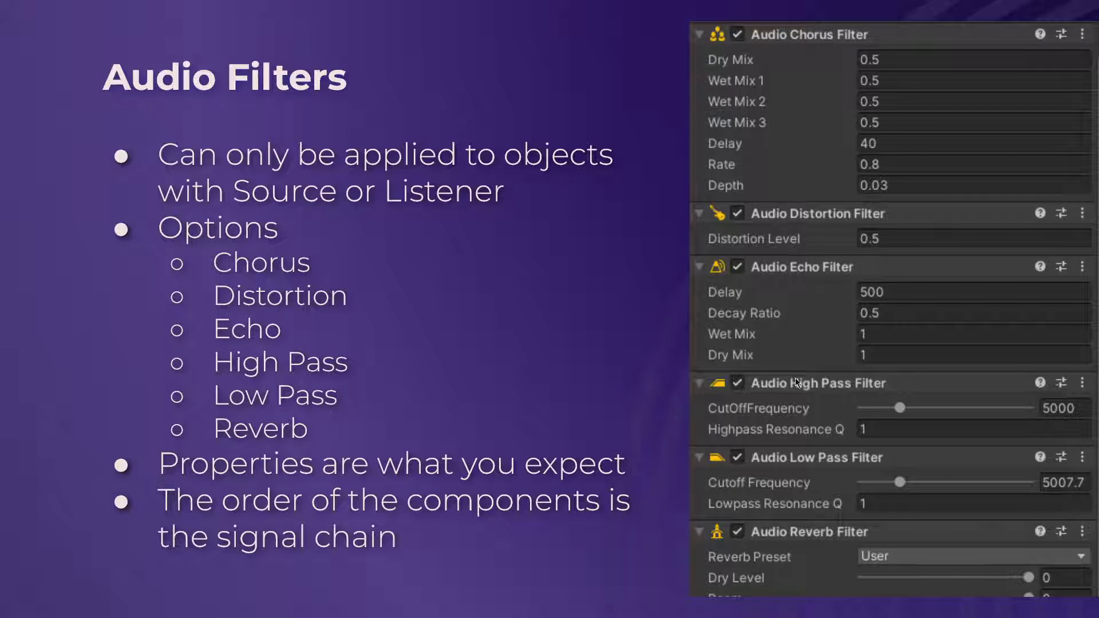
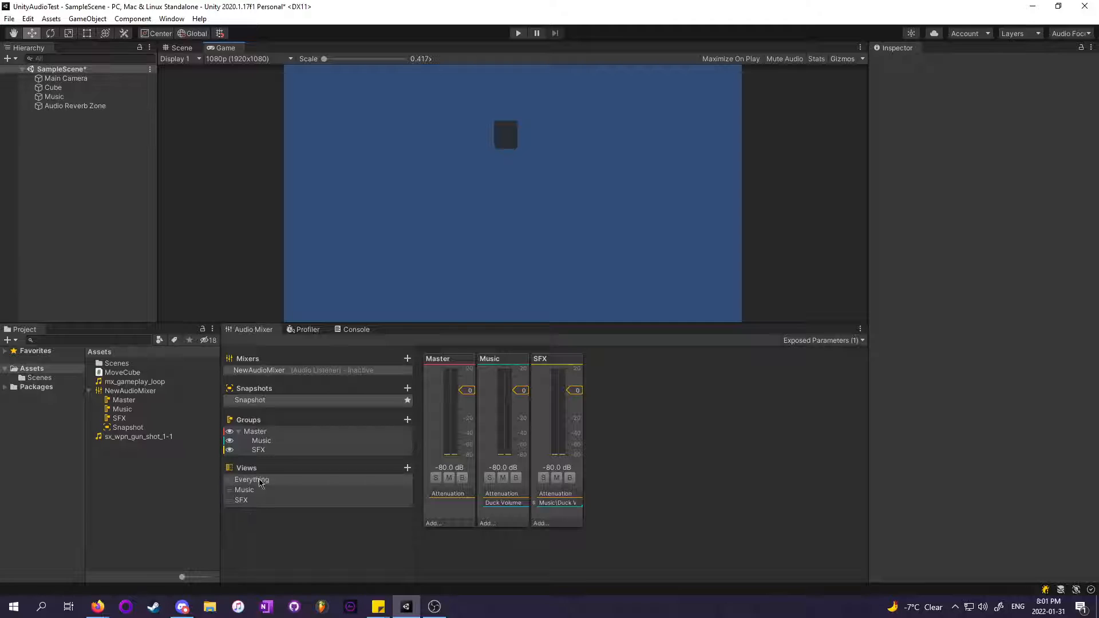
Add a second audio mixer with the default name and compare its groups with those of NewAudioMixer
click(261, 370)
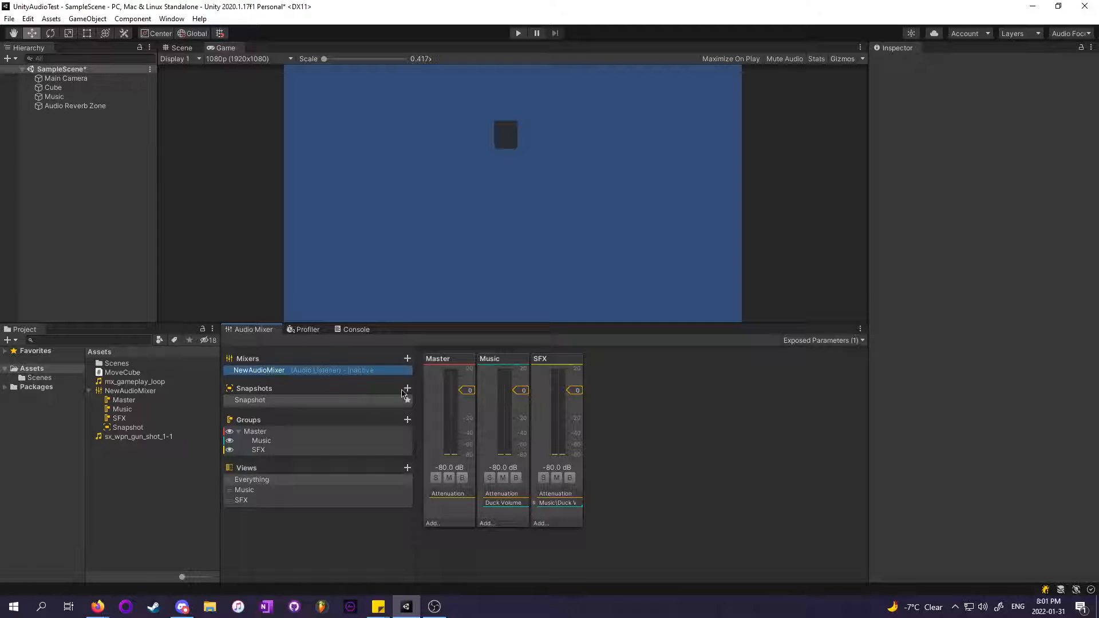
click(408, 359)
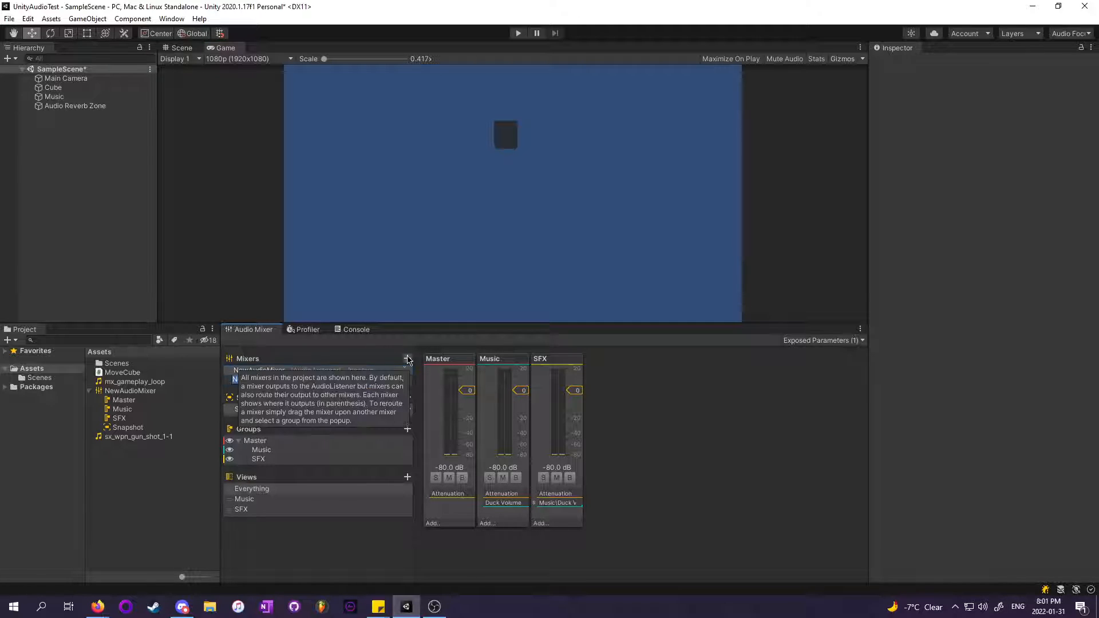
click(279, 380)
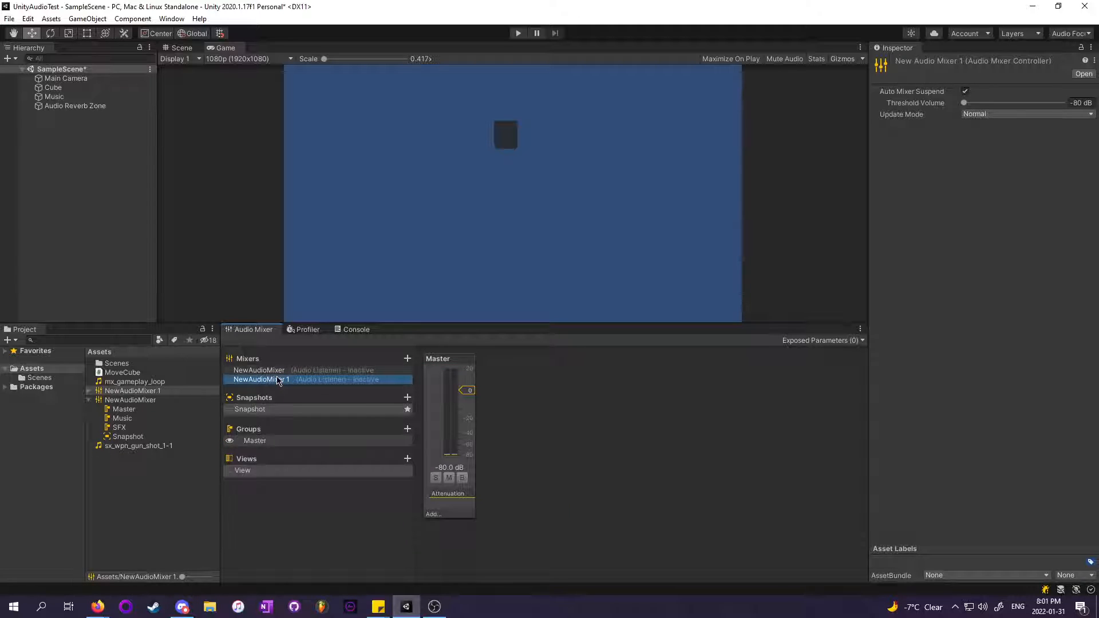
click(246, 370)
click(247, 379)
click(248, 370)
Route the output of NewAudioMixer 1 into the Master group of NewAudioMixer and compare the two mixers
click(248, 378)
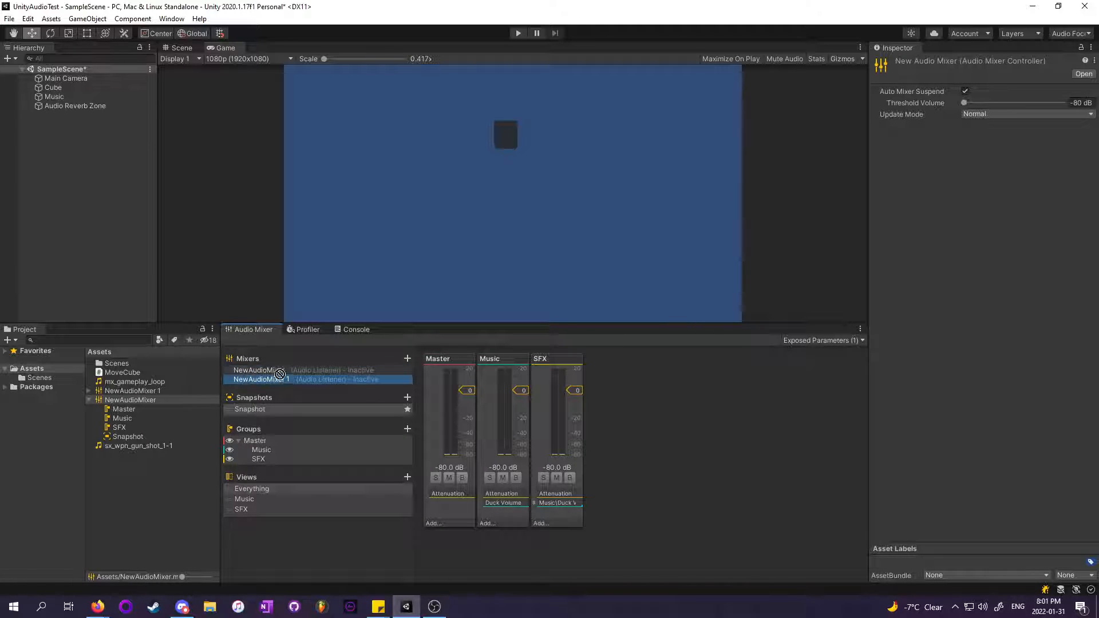
click(275, 375)
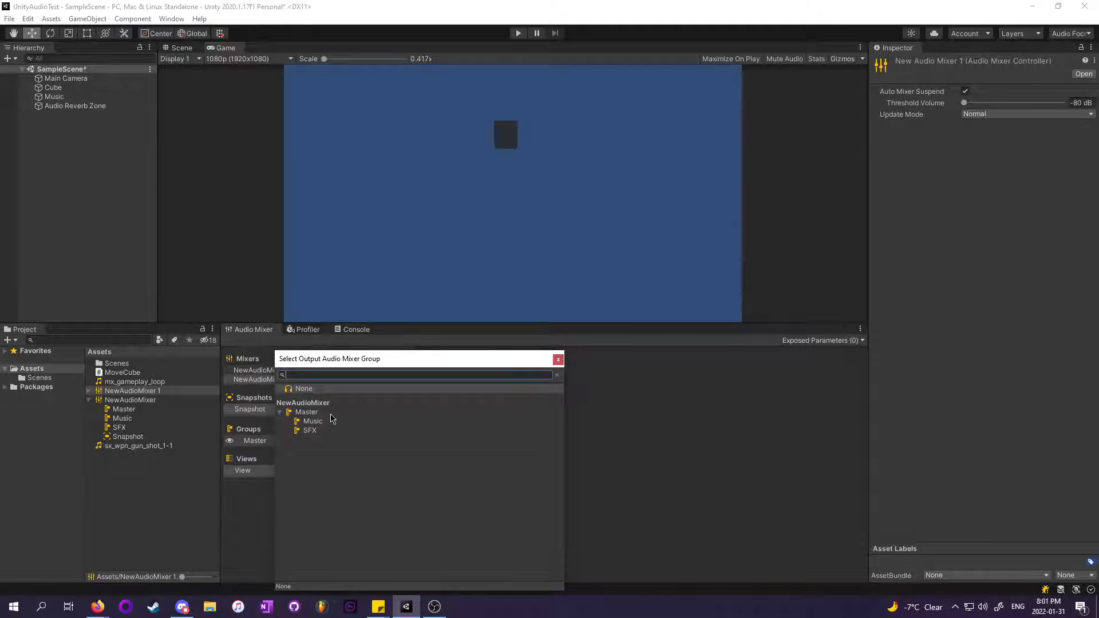
click(307, 412)
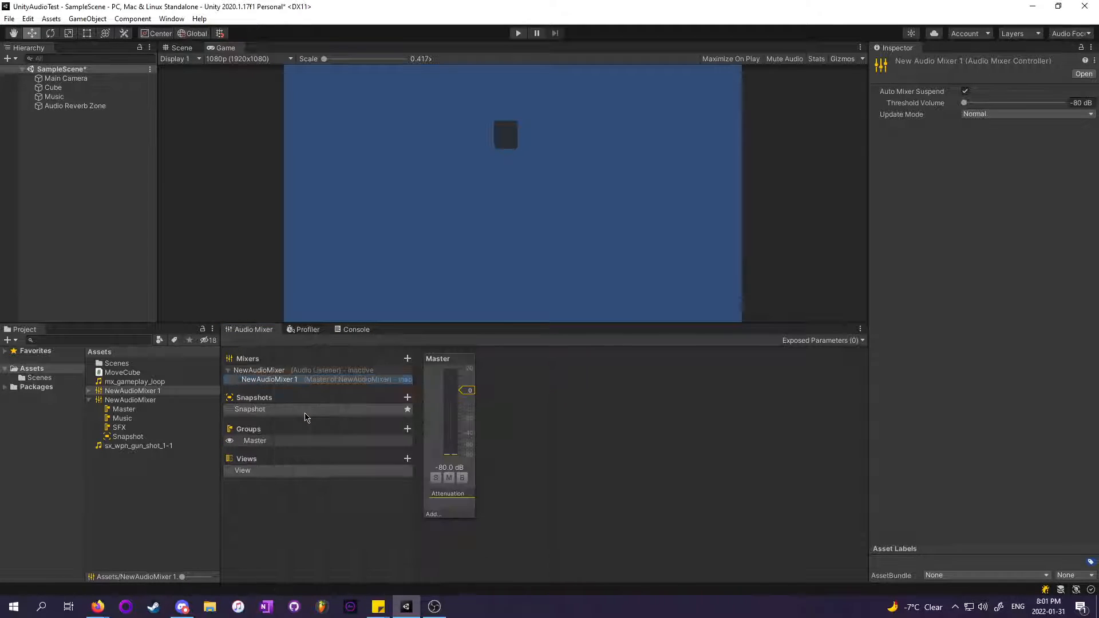
click(260, 371)
click(266, 381)
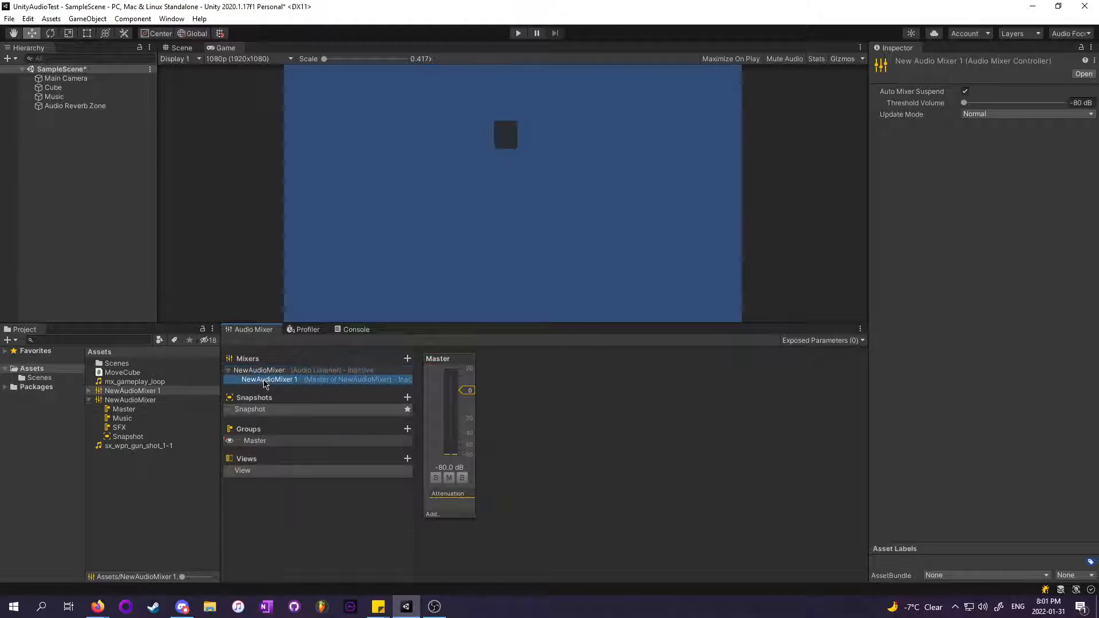
click(282, 372)
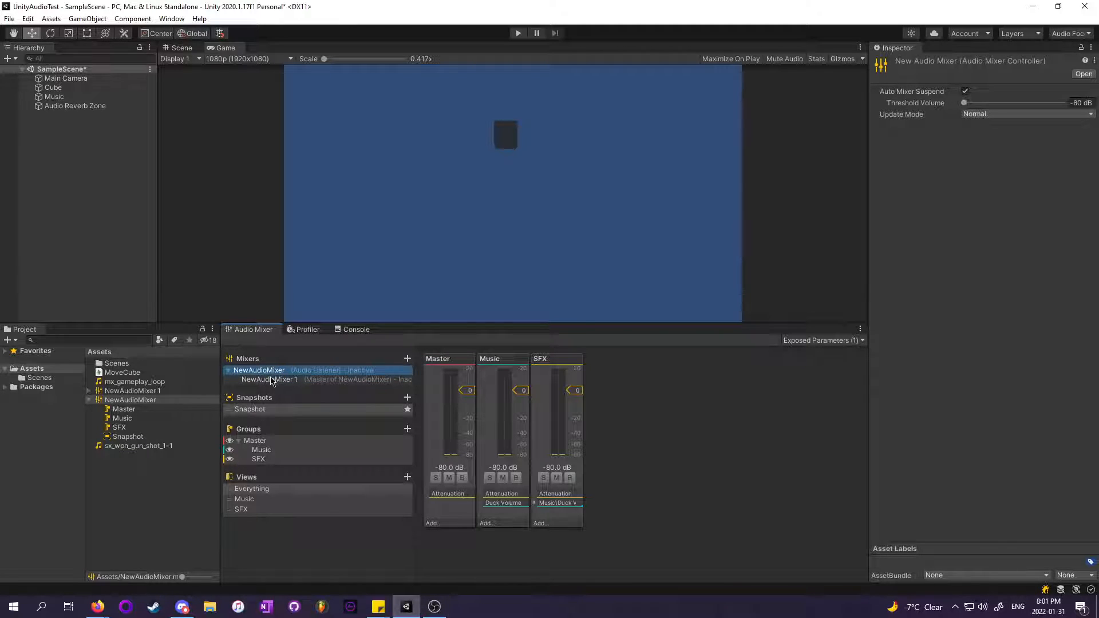
Delete the NewAudioMixer 1 asset and return to NewAudioMixer
click(273, 381)
right_click(274, 380)
click(292, 382)
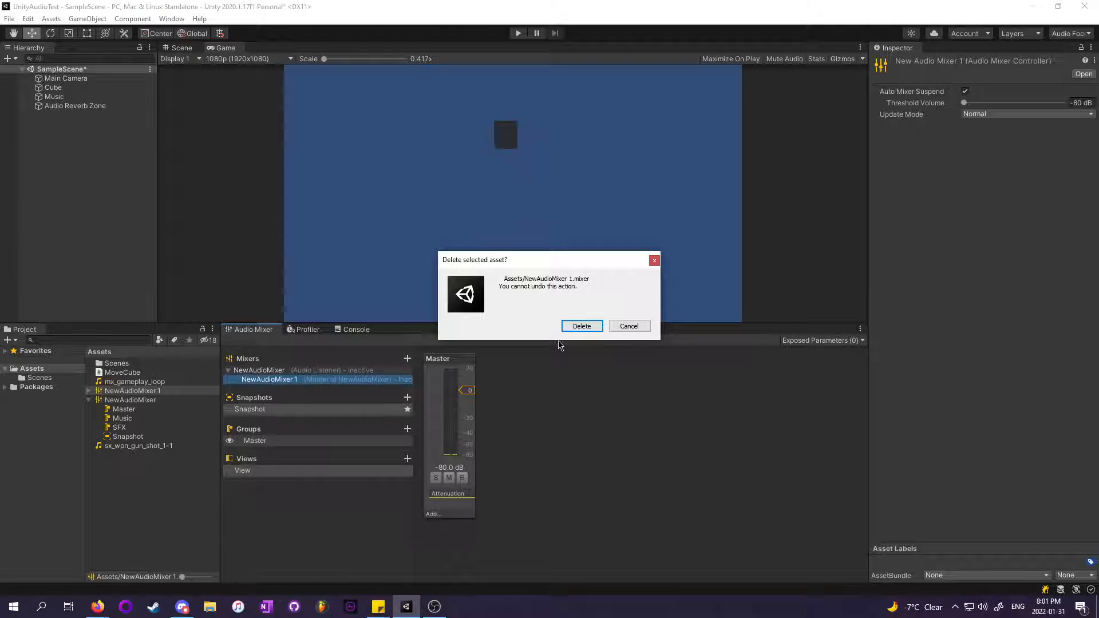
click(579, 325)
click(279, 373)
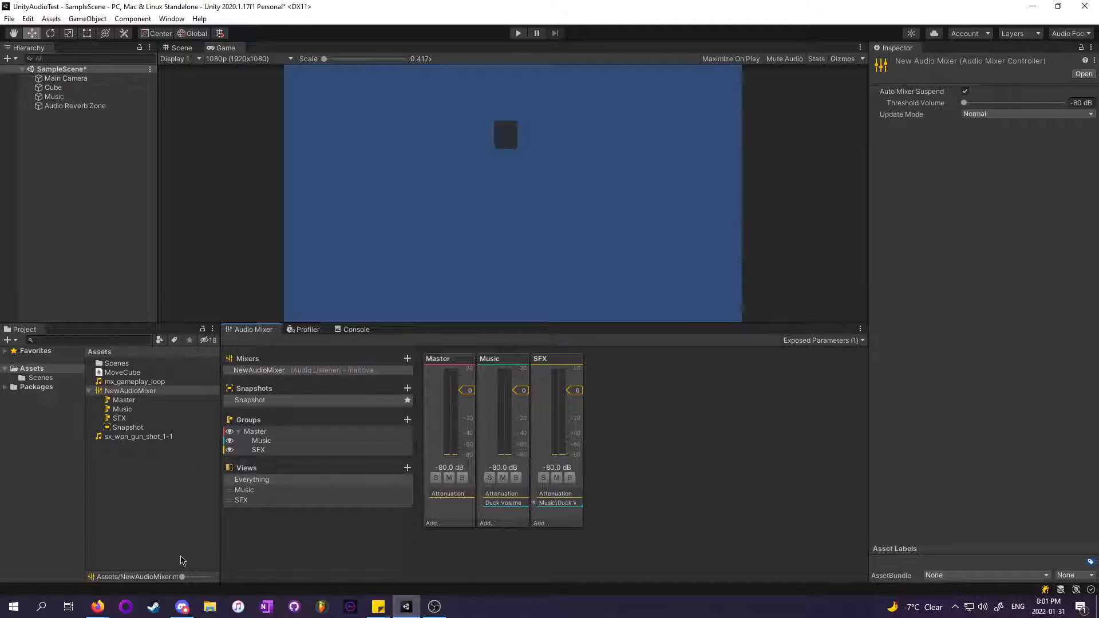
Enlarge the project's asset thumbnails, examine the snapshot and group sub-assets of NewAudioMixer, and collapse them
drag(180, 577, 198, 577)
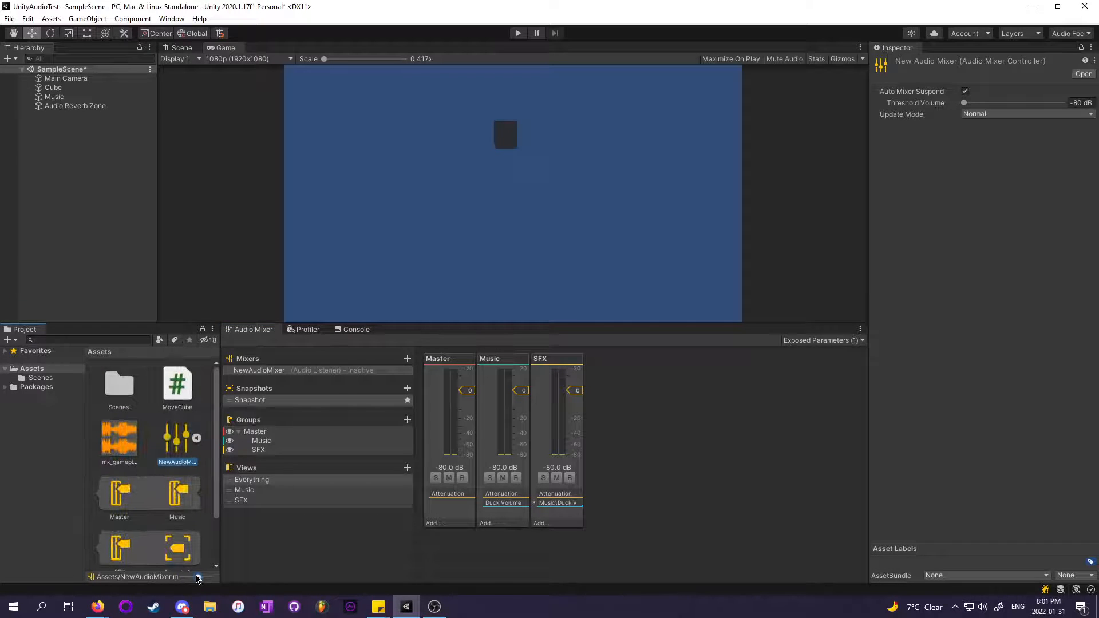
scroll(181, 521, down, 1)
click(175, 514)
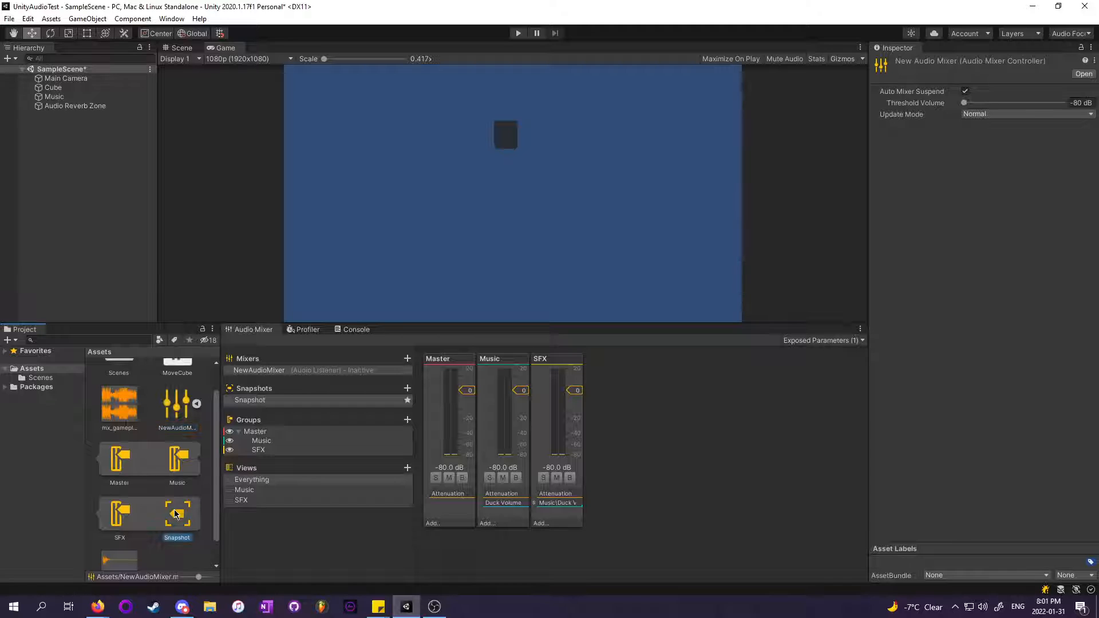
click(120, 511)
click(184, 454)
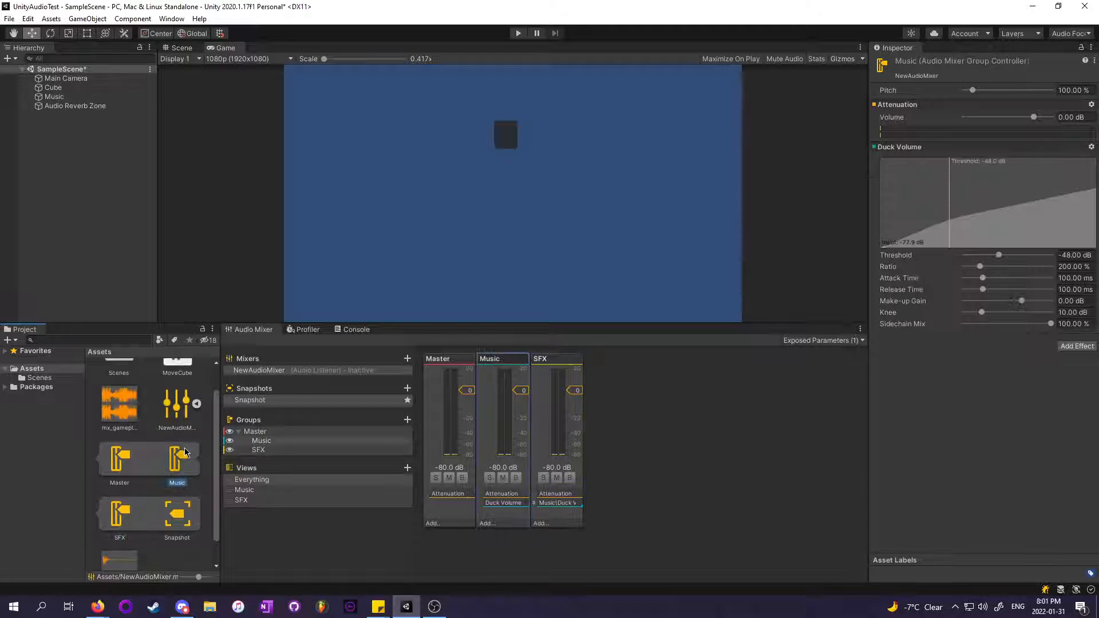
click(121, 458)
click(179, 407)
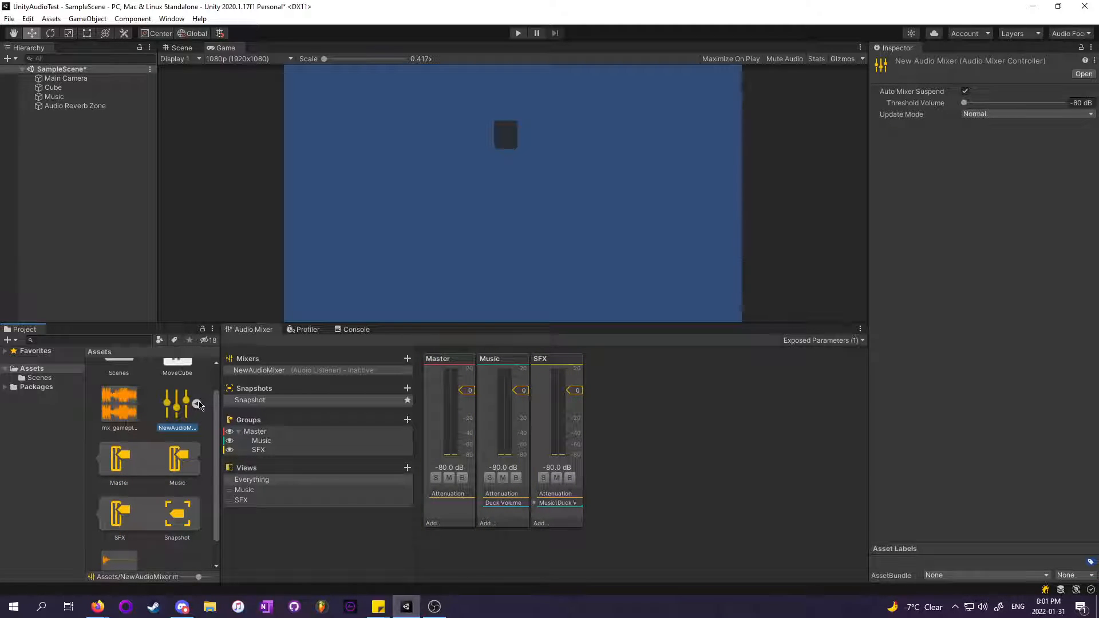
click(198, 404)
Look up where a new Audio Mixer asset can be created, without creating one
right_click(179, 484)
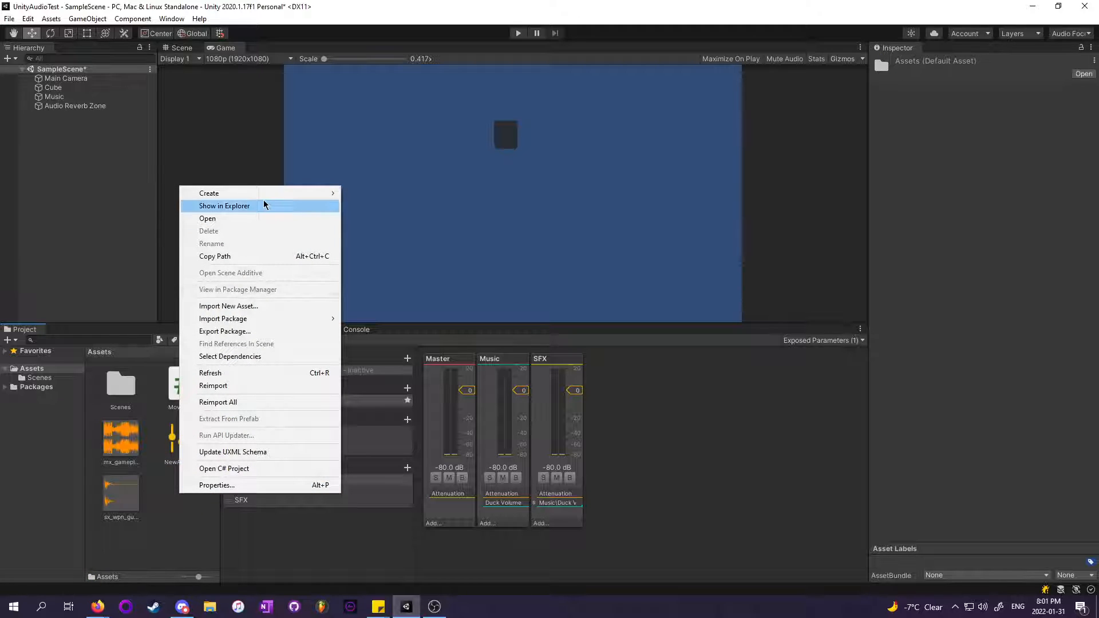
mouse_move(275, 195)
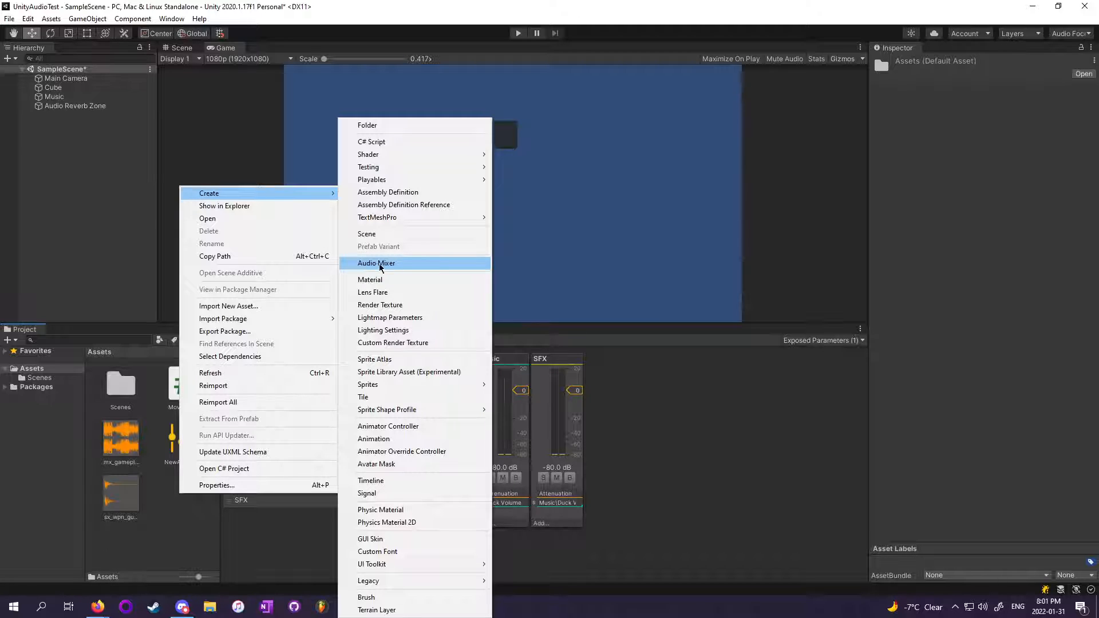
click(180, 546)
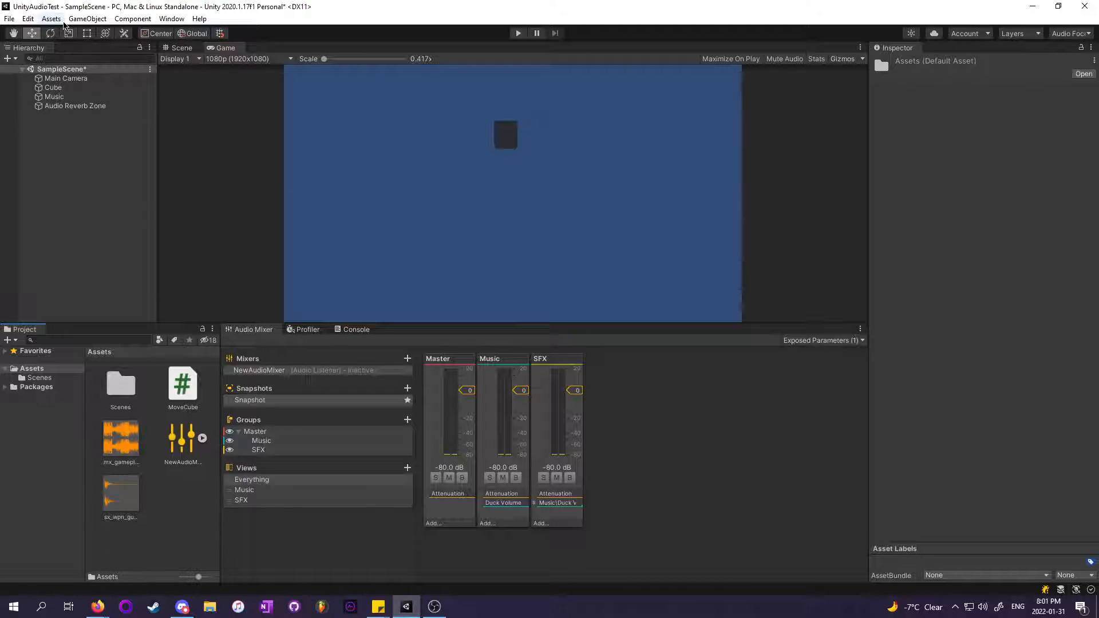
click(57, 19)
mouse_move(174, 33)
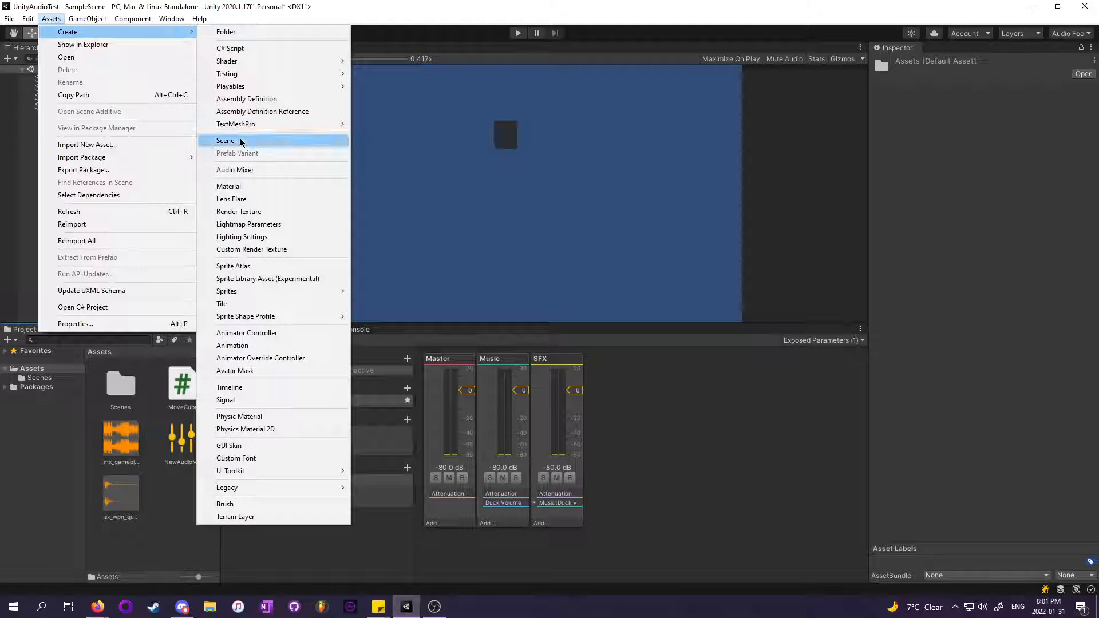
click(170, 354)
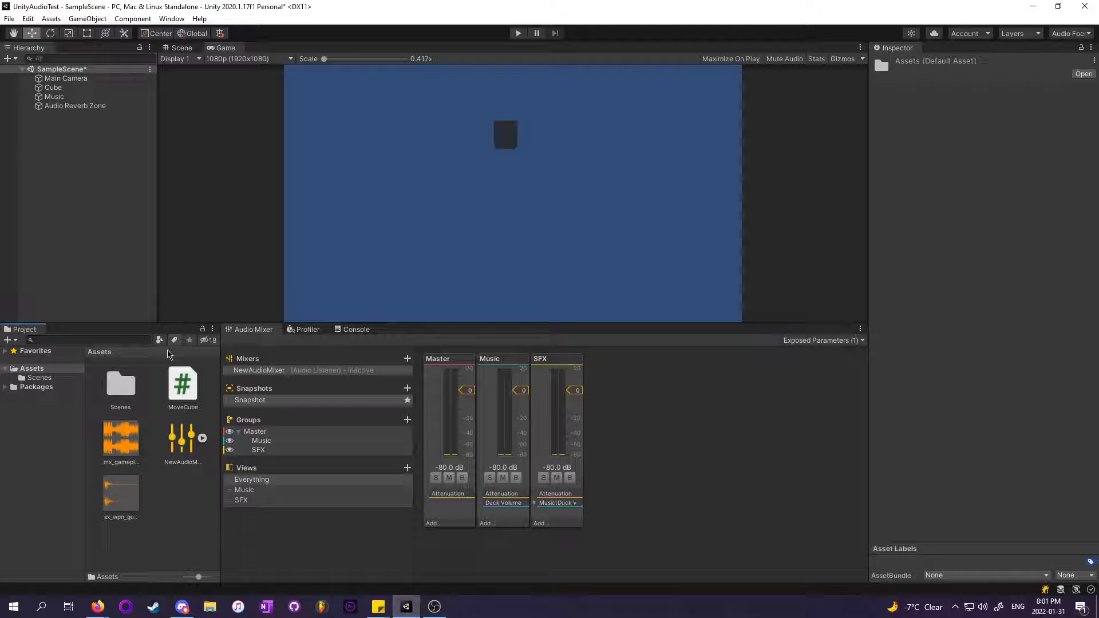
Examine the import settings of the mx_gameplay_loop audio clip, including its sample rate options
click(107, 435)
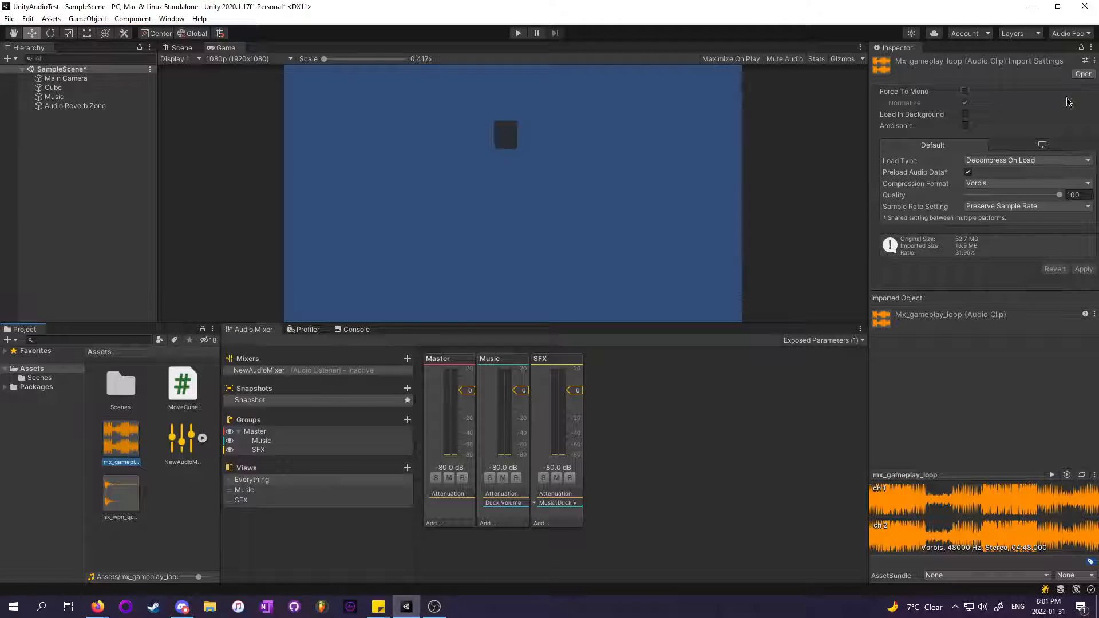
click(998, 207)
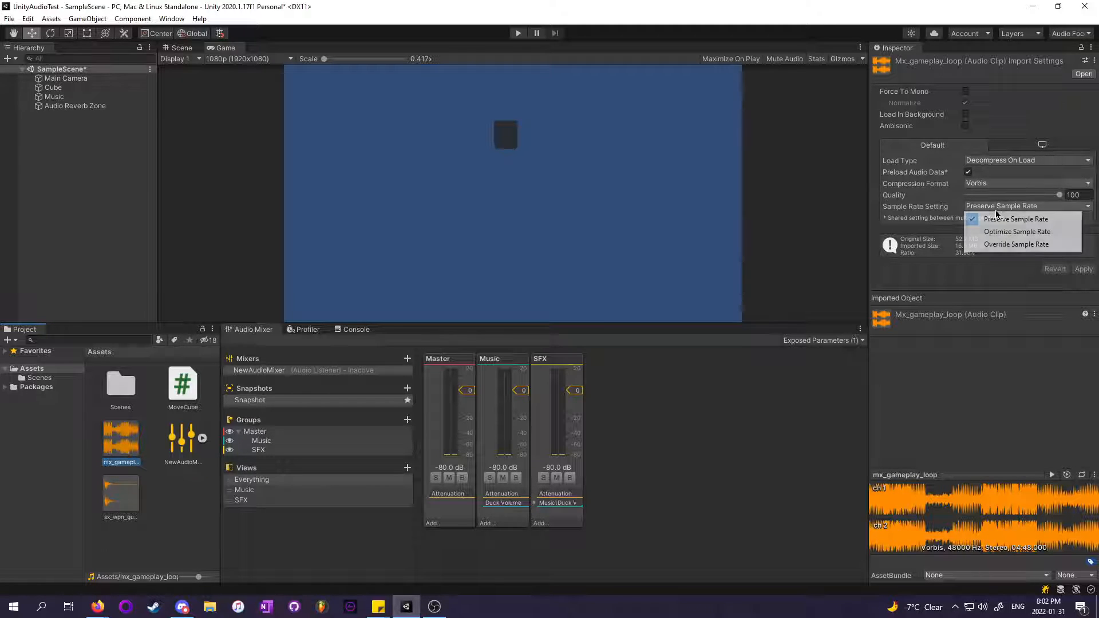
click(952, 218)
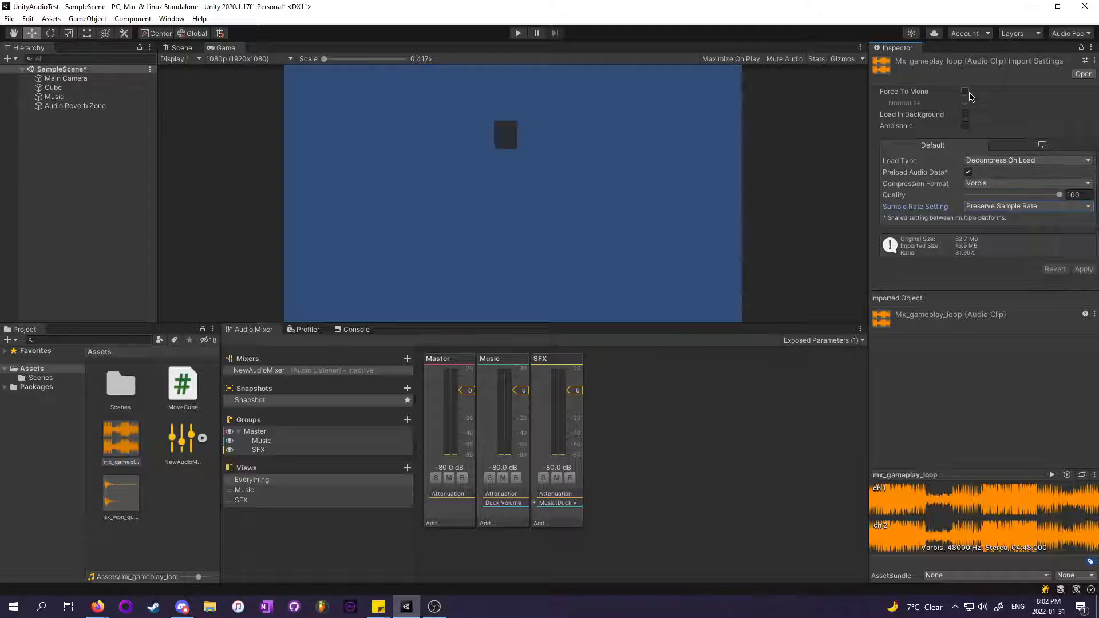
Add a second snapshot to NewAudioMixer with the default name and lower its Master volume to about -56 dB
click(185, 438)
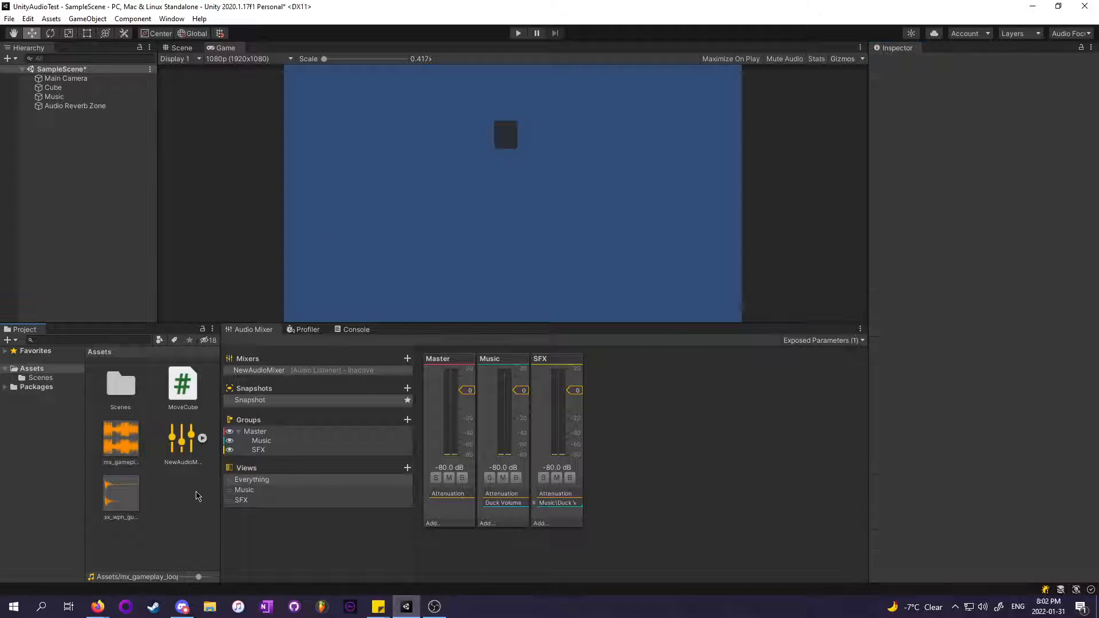
click(301, 371)
click(299, 400)
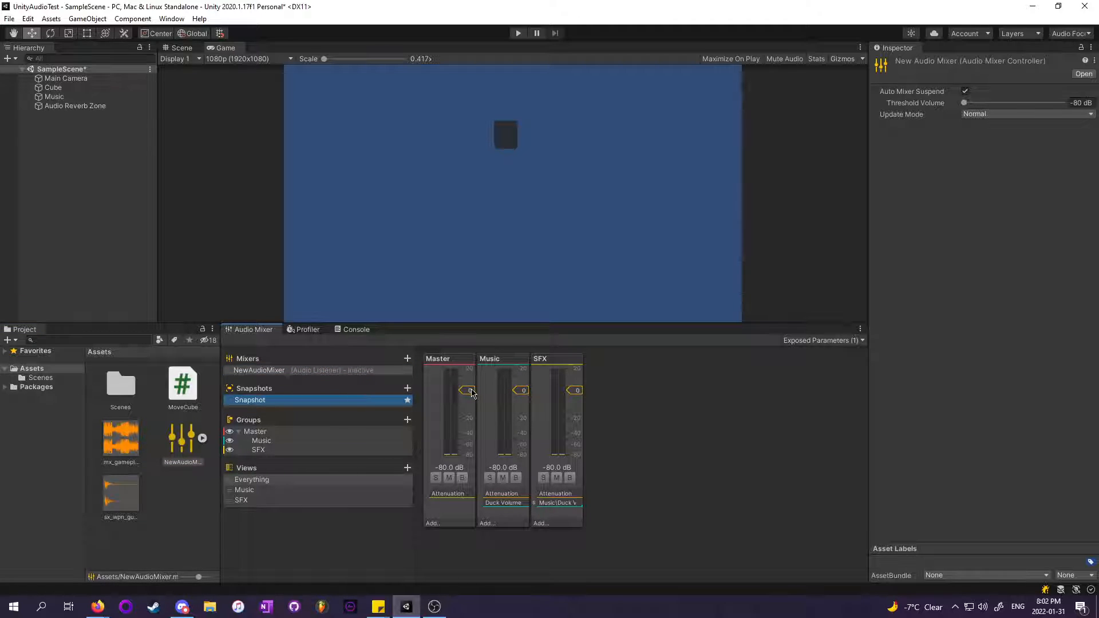
click(408, 389)
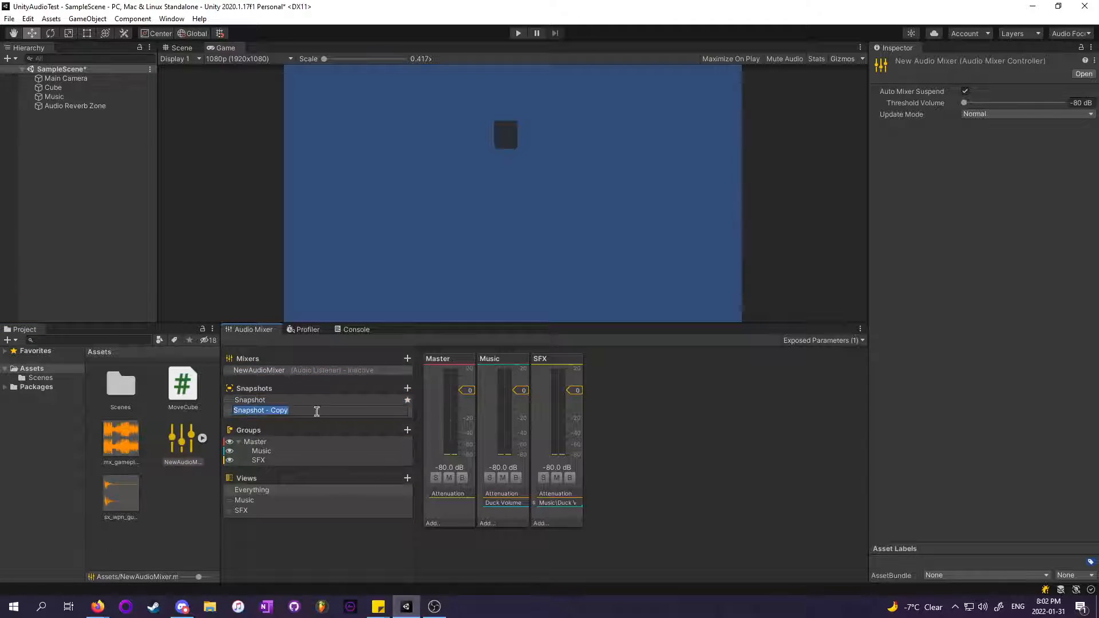
click(328, 424)
drag(465, 391, 465, 443)
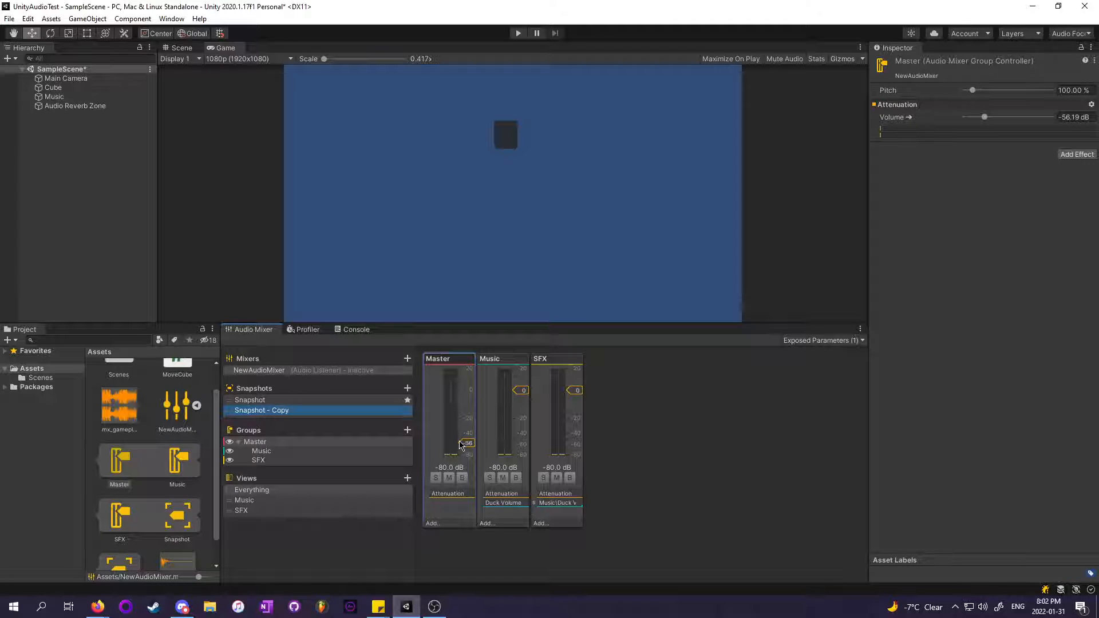
Compare the Master volume between the original and copied snapshots, and delete the copy
click(262, 402)
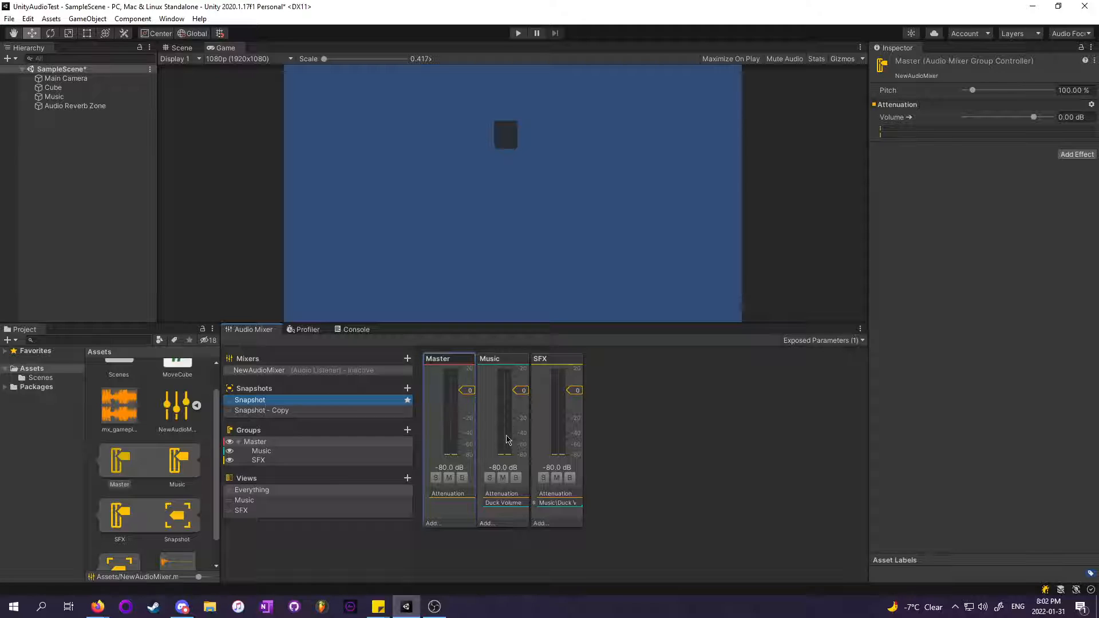
click(294, 411)
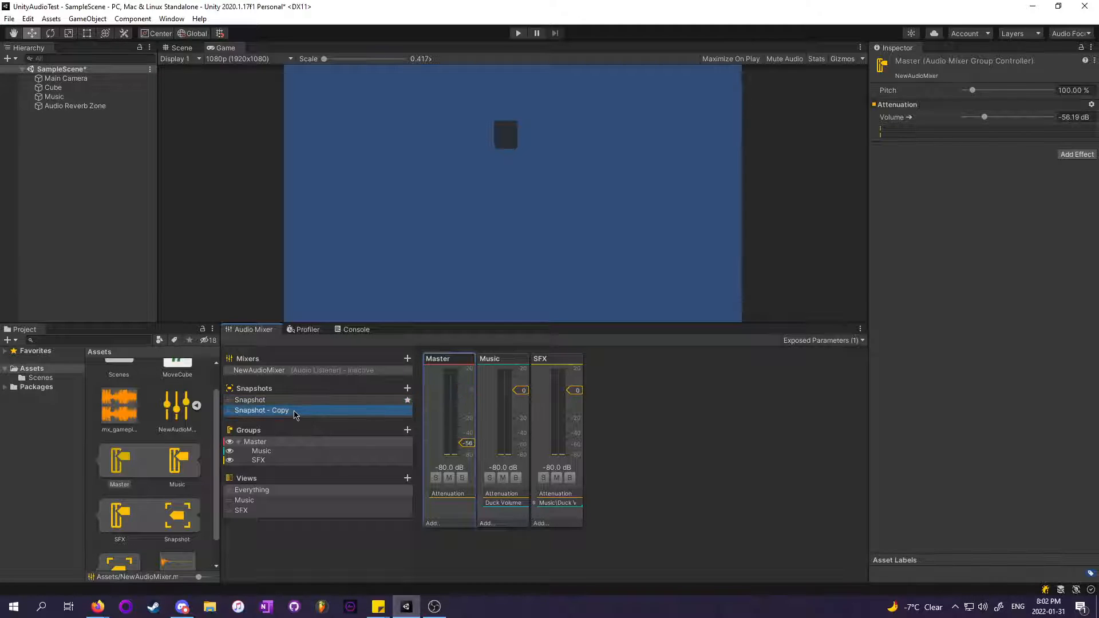
right_click(288, 411)
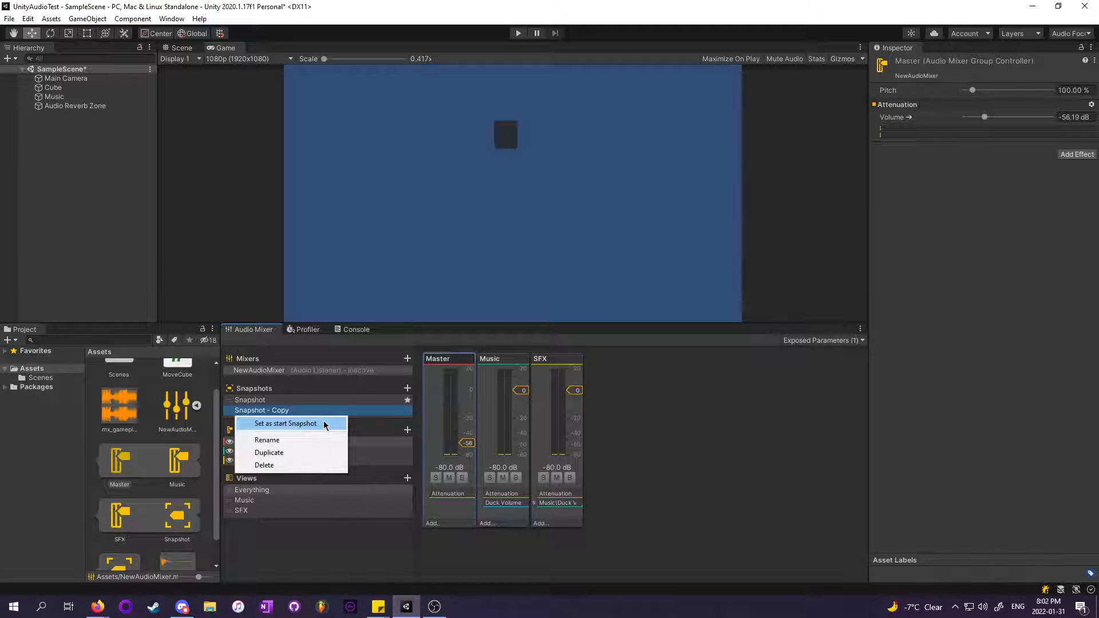
click(280, 465)
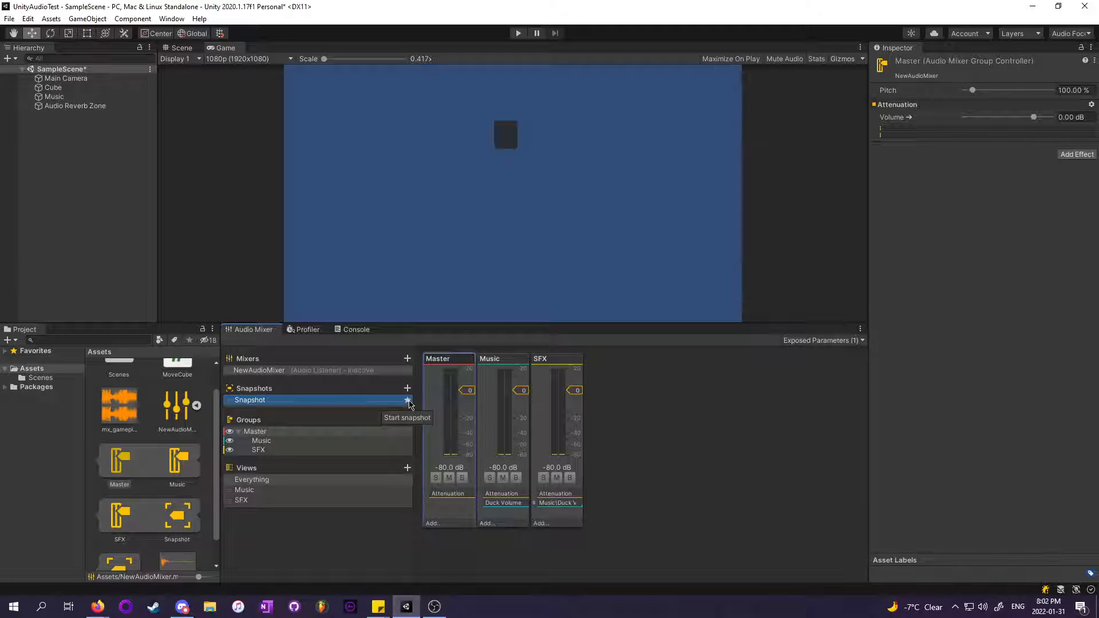
Examine the Master and Music groups while switching through the Everything, Music and SFX mixer views, ending on Everything
click(302, 435)
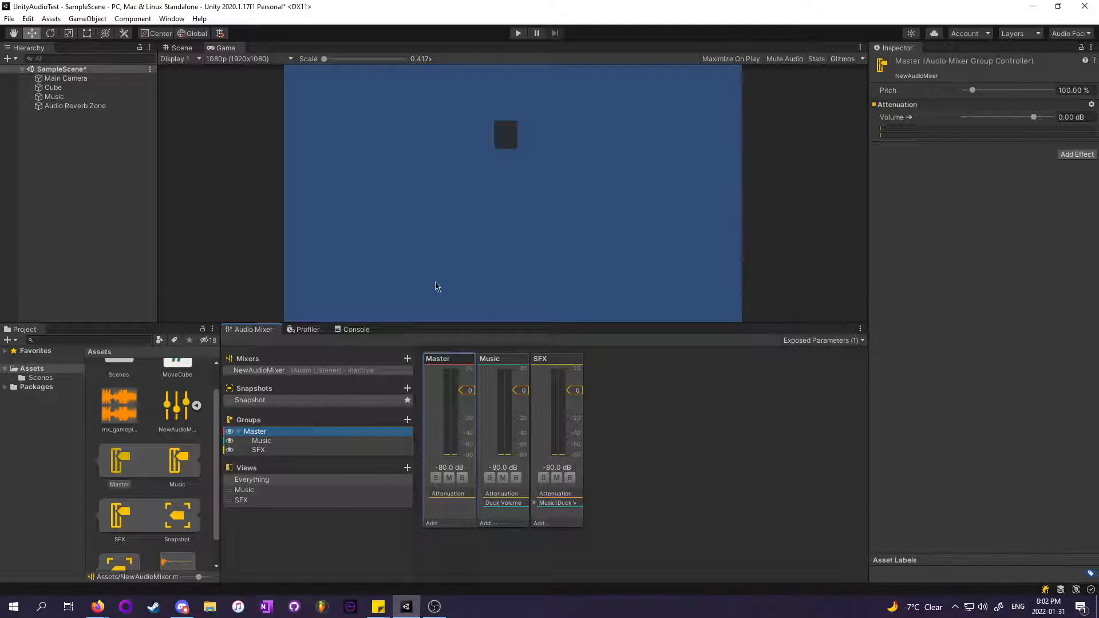
click(247, 481)
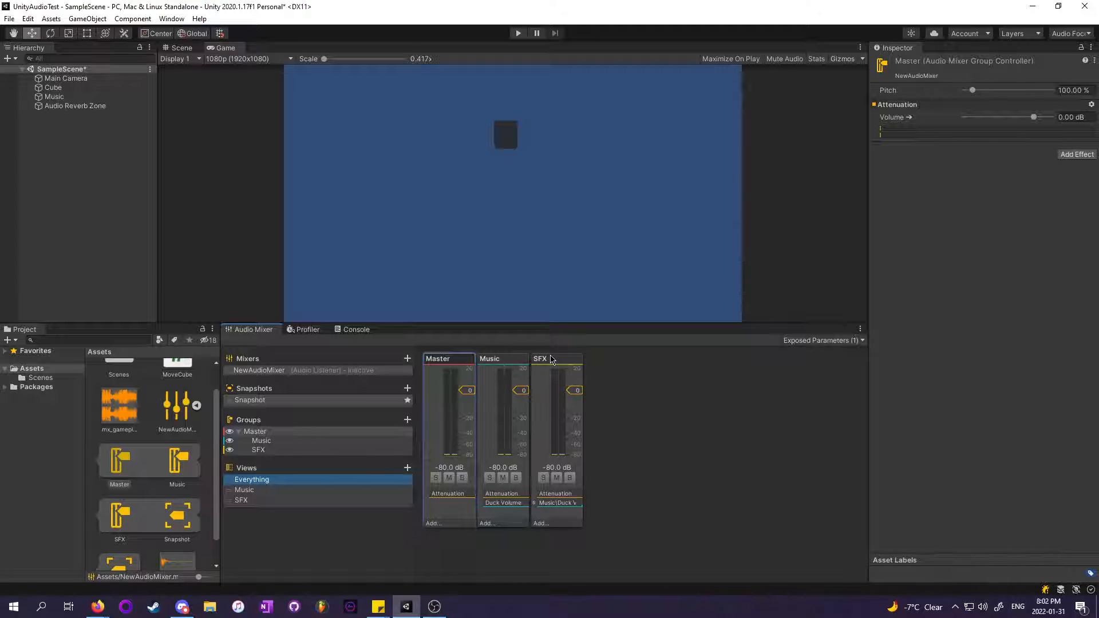
click(260, 491)
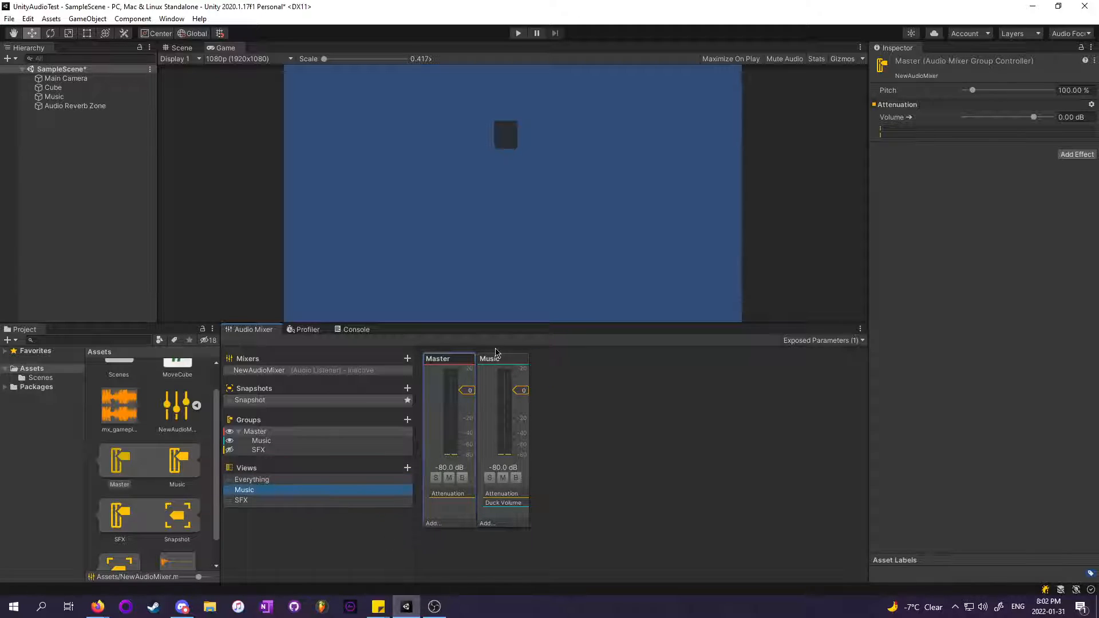
click(496, 356)
click(260, 501)
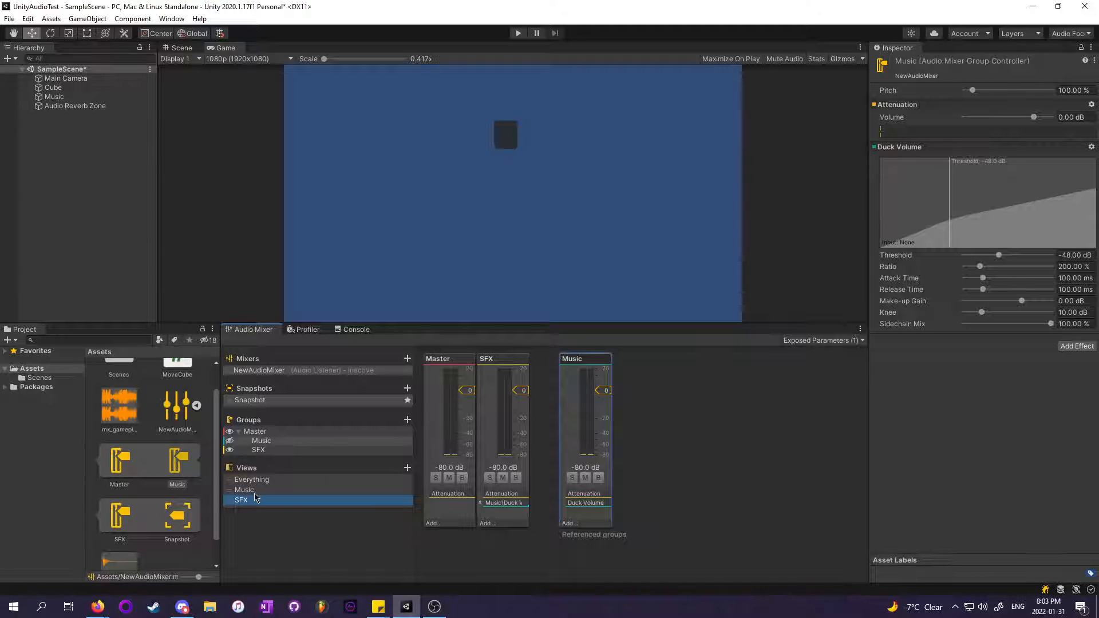
click(270, 483)
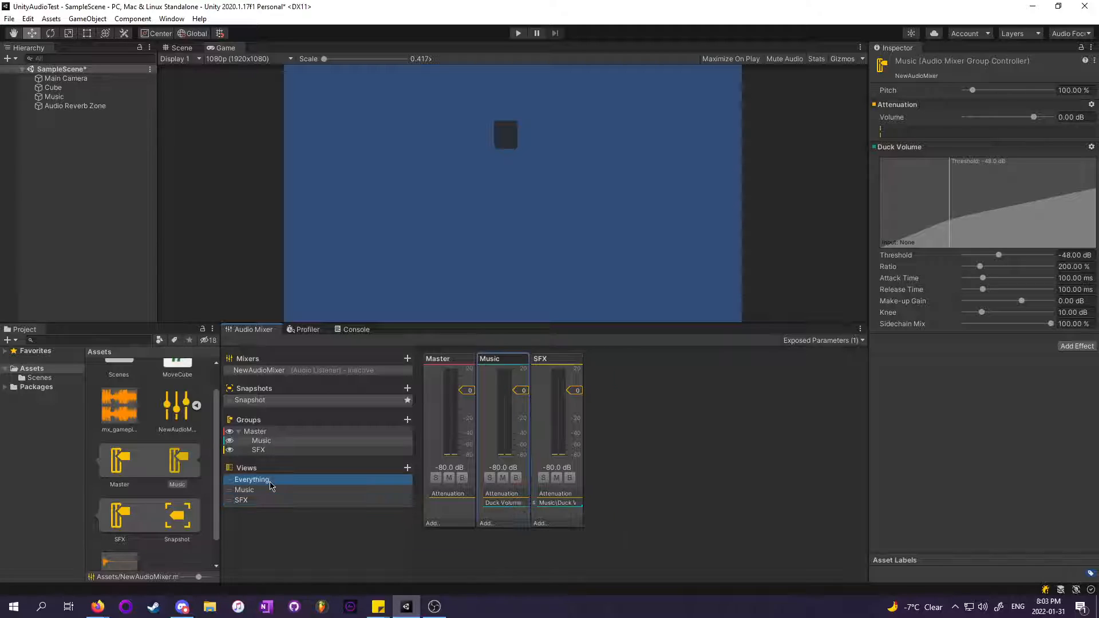
Add a mixer view with the default name and hide the Music group in it
click(407, 468)
click(298, 544)
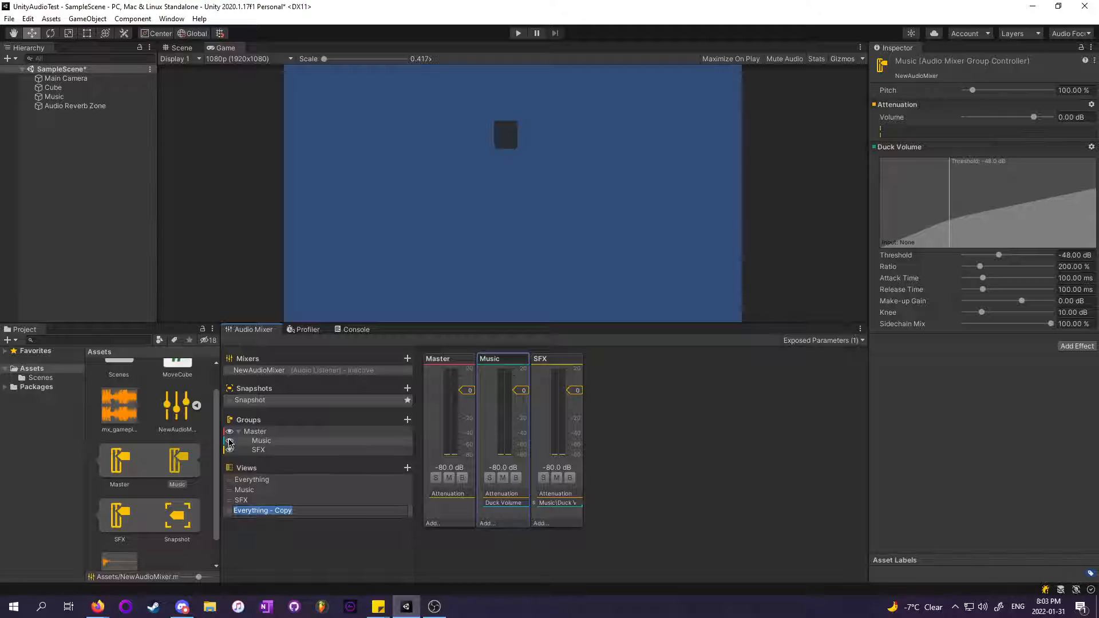
click(229, 442)
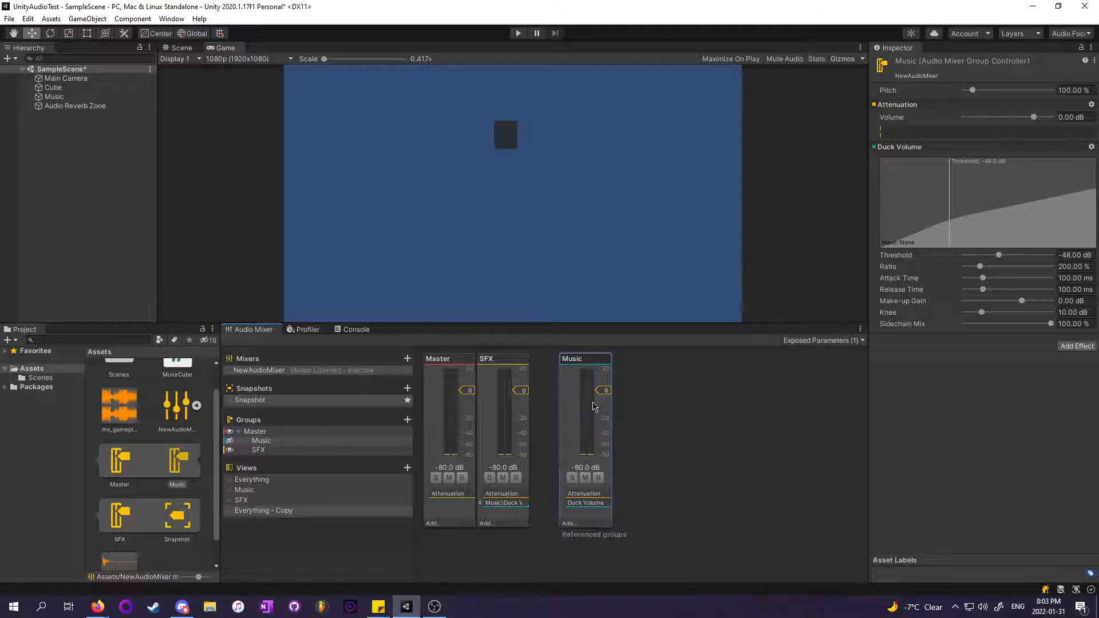
click(230, 449)
click(229, 450)
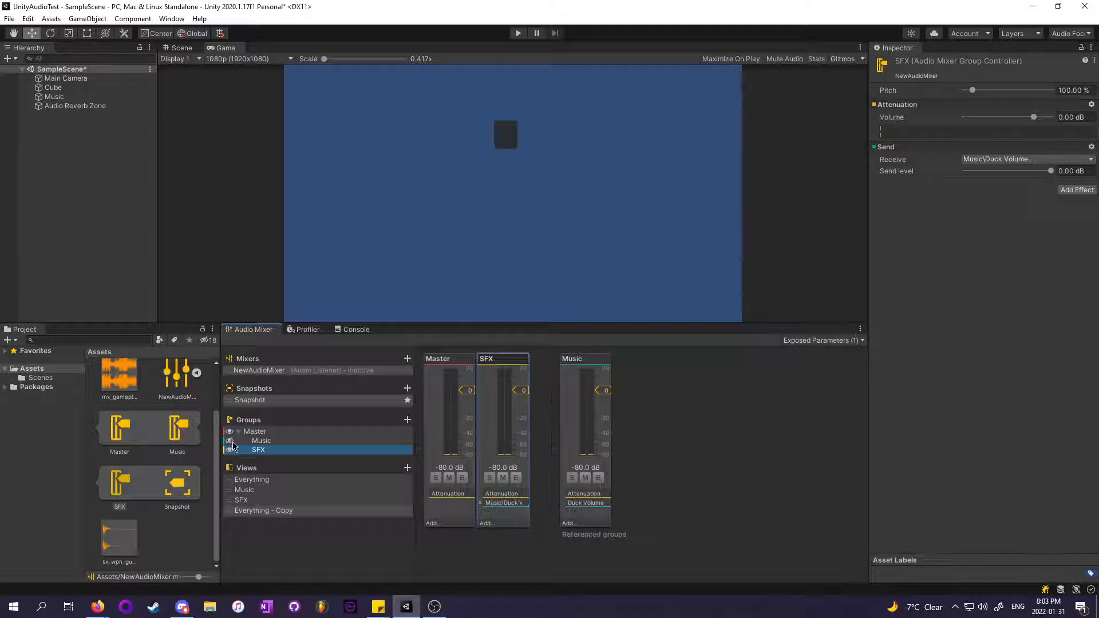
Show the Music group again, hide Master, Music and SFX in the copied view, and make all three visible again
click(231, 439)
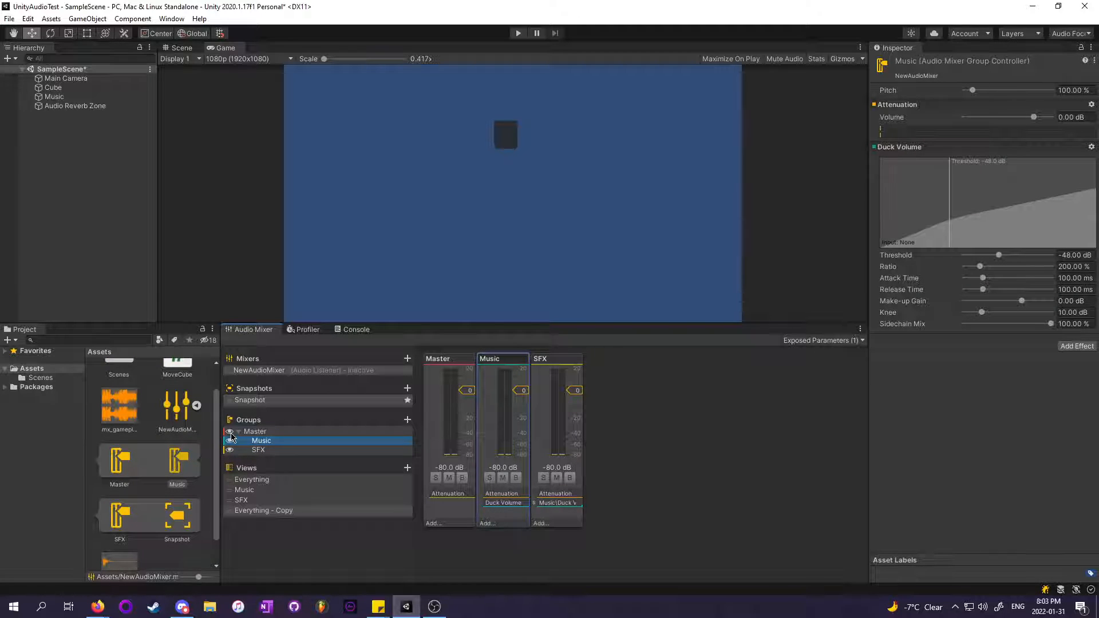
click(230, 433)
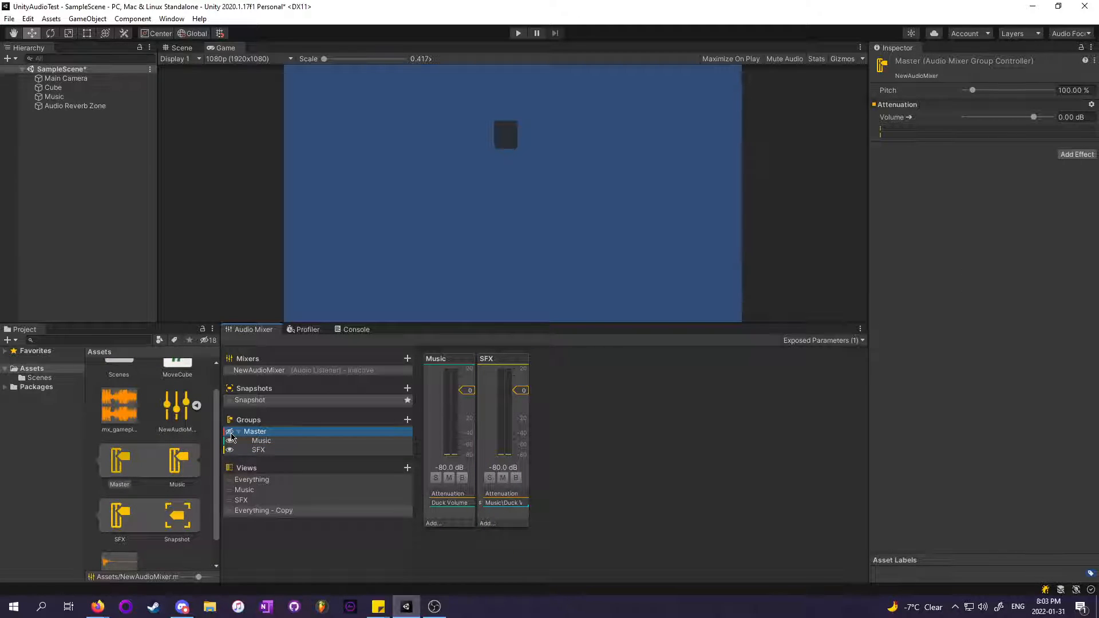
click(230, 440)
click(230, 450)
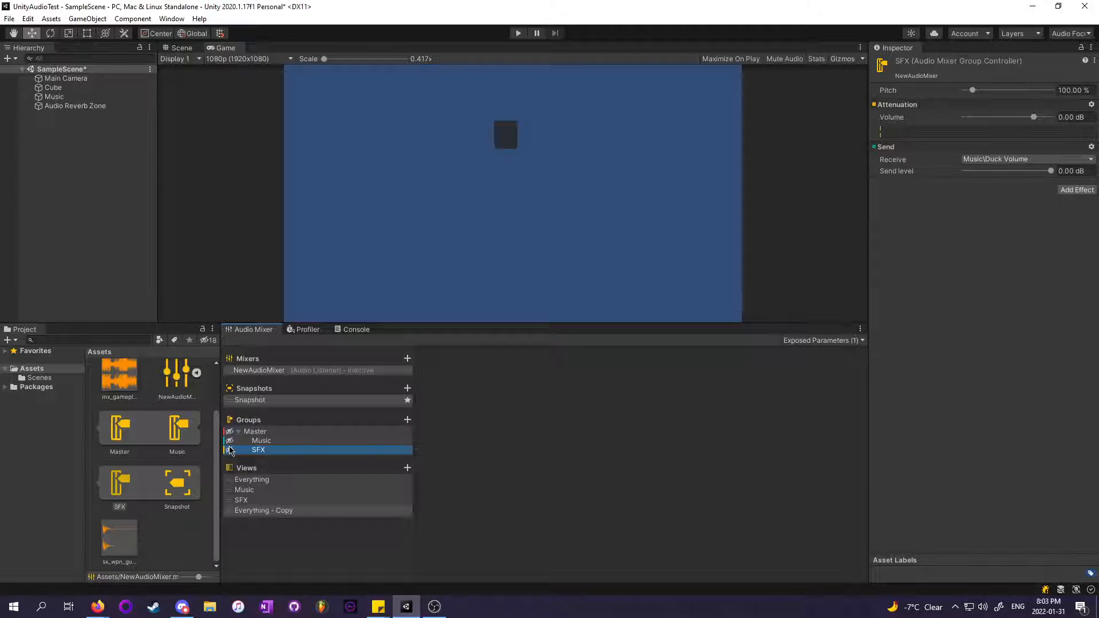
click(230, 450)
click(230, 441)
click(230, 431)
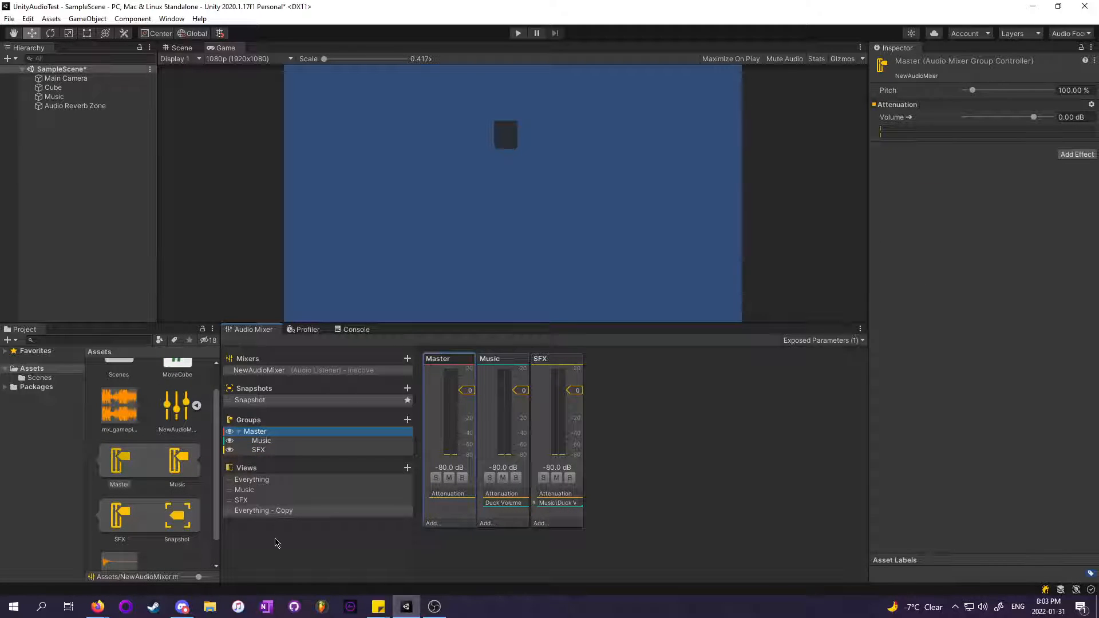
Delete the Everything - Copy view and switch back to the Everything view
click(269, 511)
key(Delete)
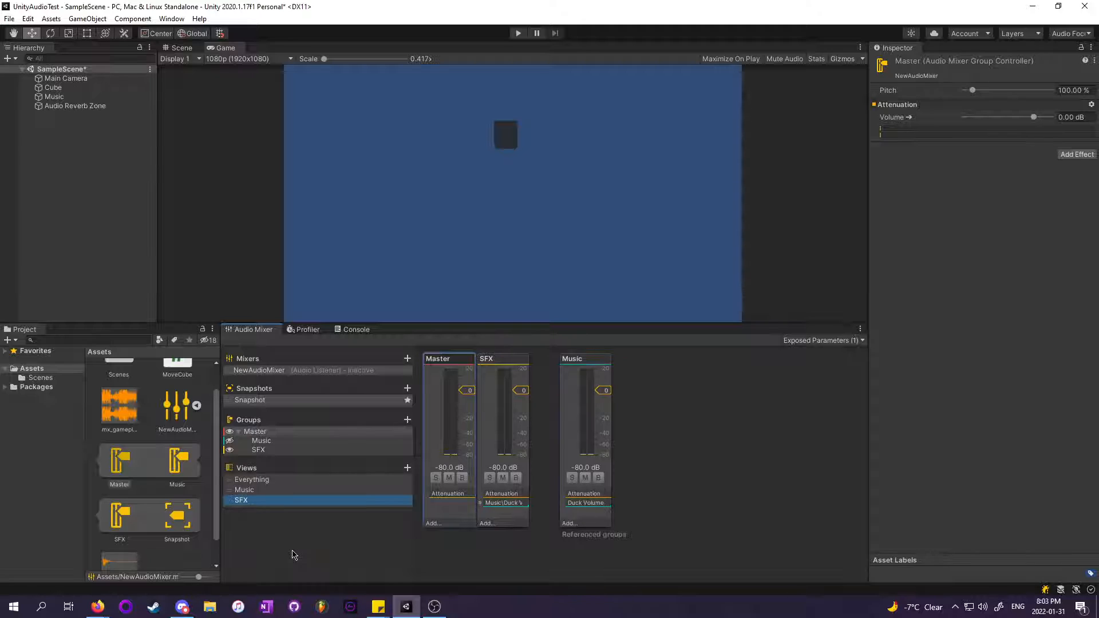
click(263, 480)
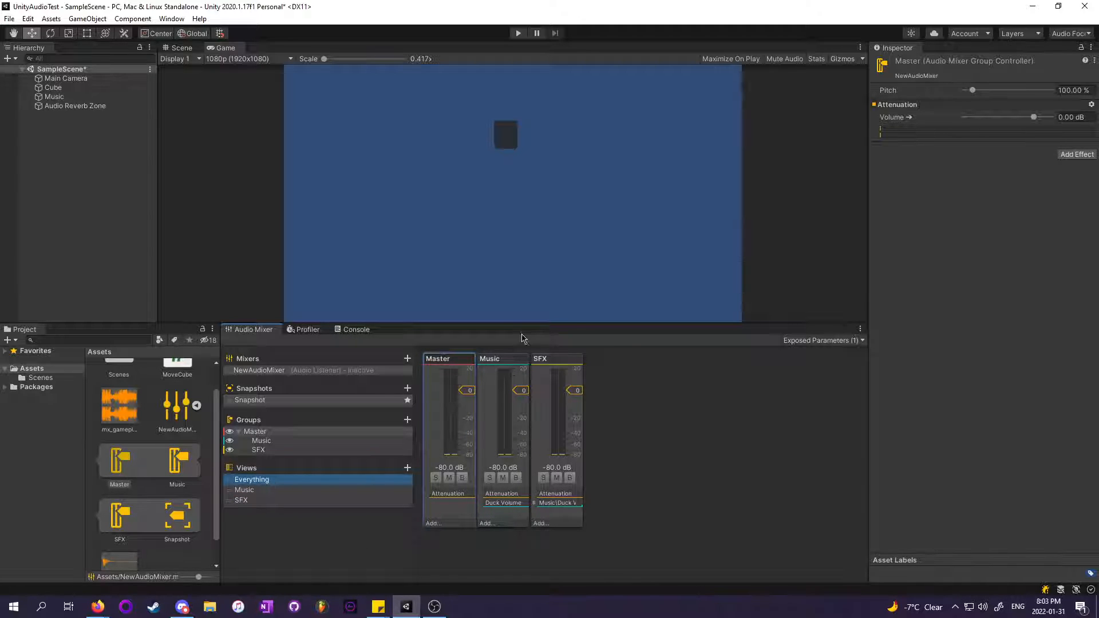
Inspect the Music and SFX groups and the mixer's list of exposed parameters
click(512, 361)
click(541, 369)
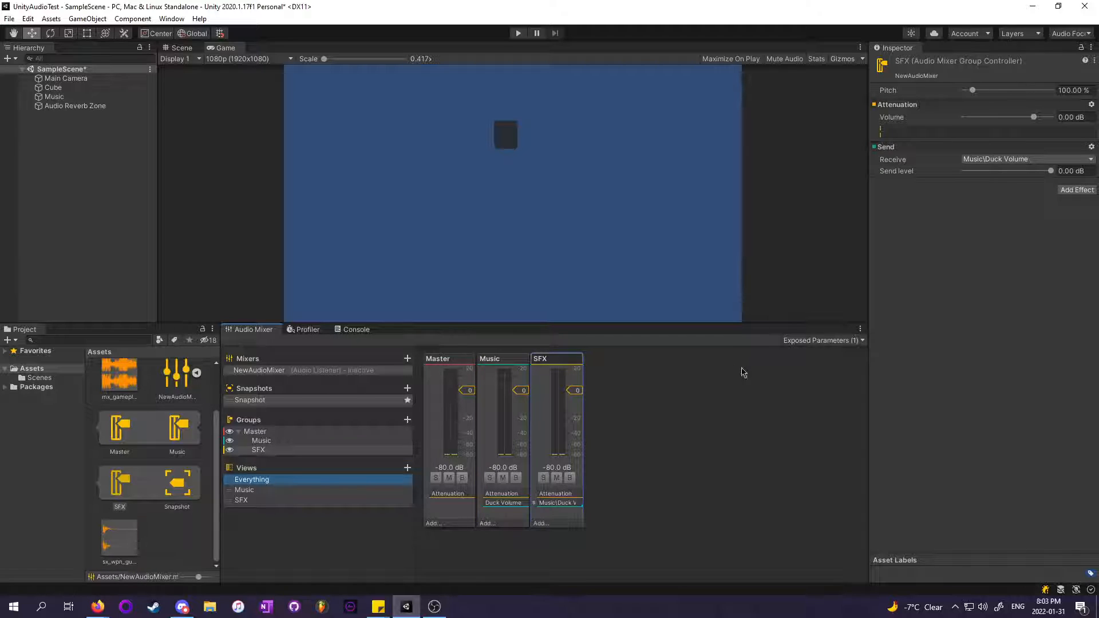
click(823, 340)
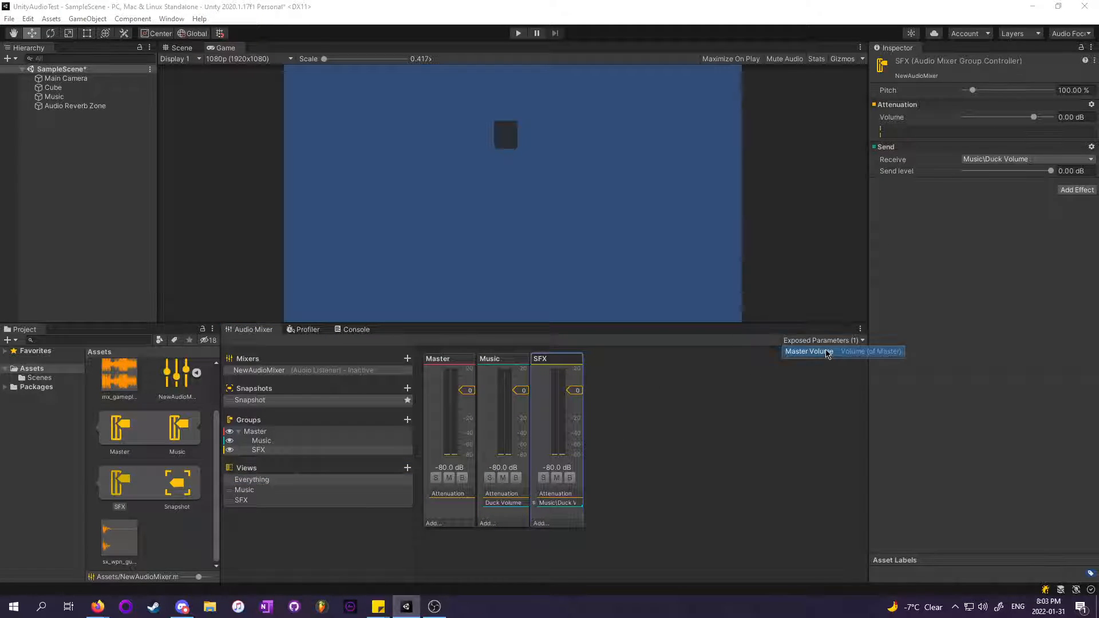
Unexpose the Master group's Volume parameter from script and expose it again
click(445, 364)
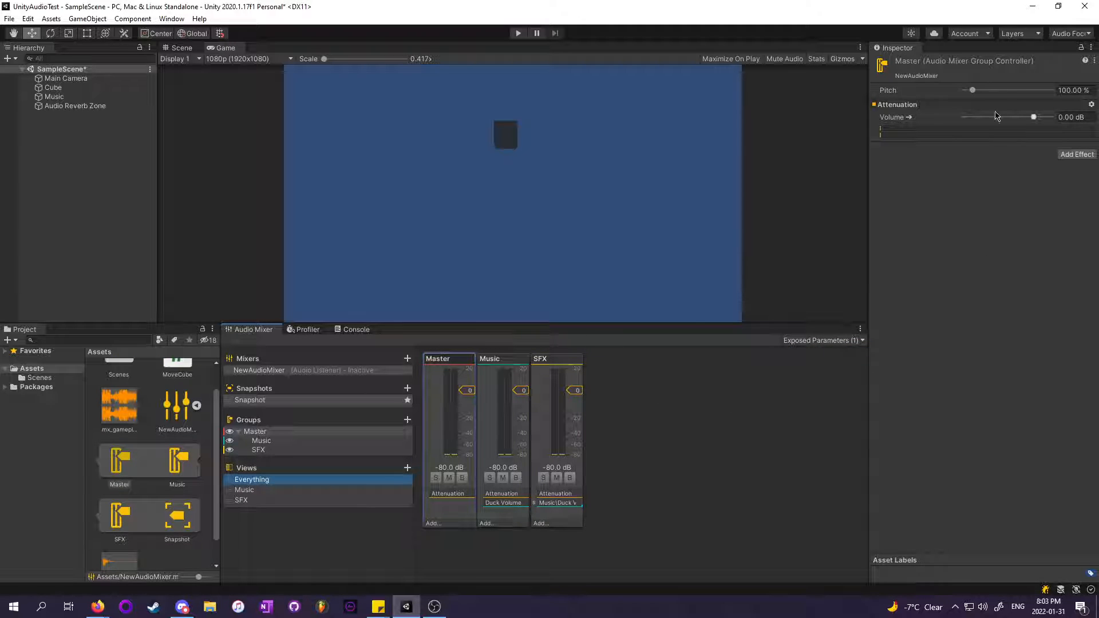
right_click(909, 117)
click(927, 124)
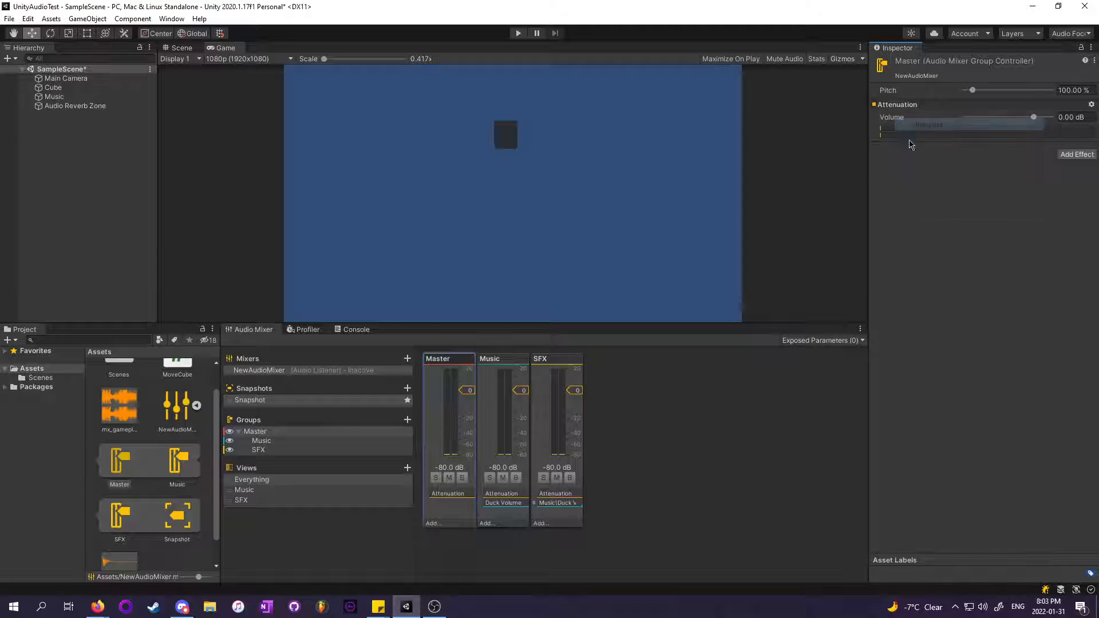
right_click(897, 117)
click(904, 124)
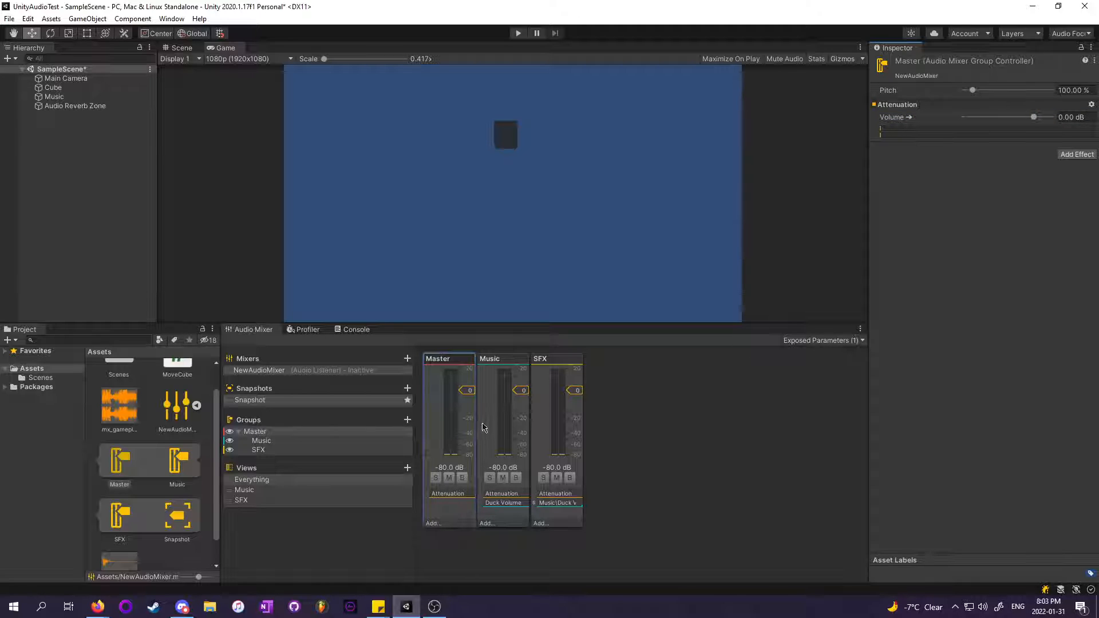
Try other colours on the Master group, including green, and set it back to red
right_click(457, 364)
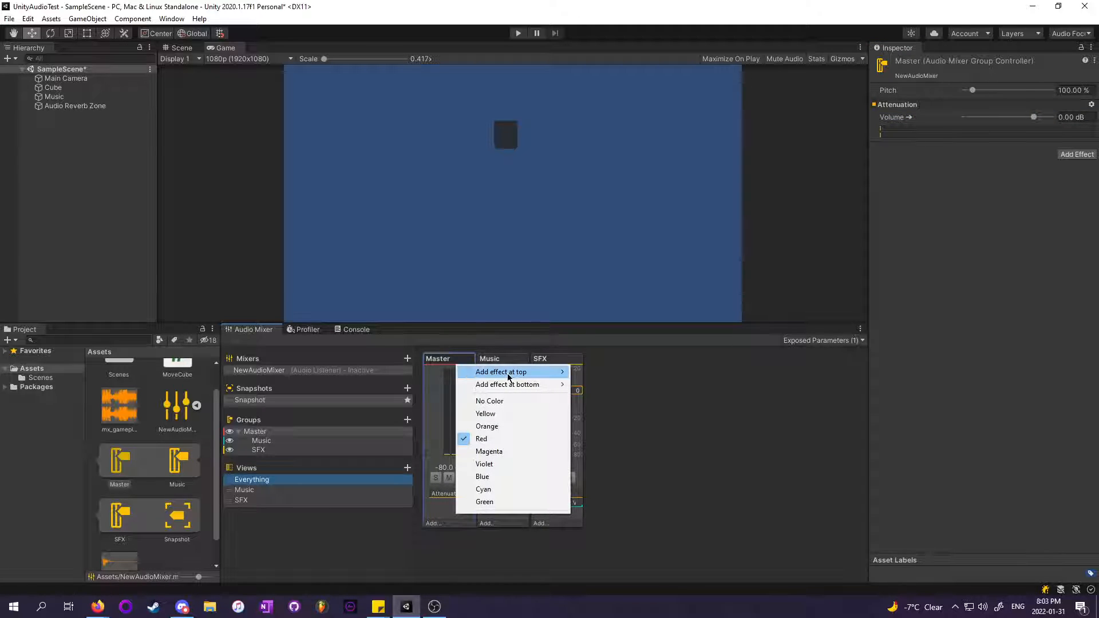
mouse_move(500, 376)
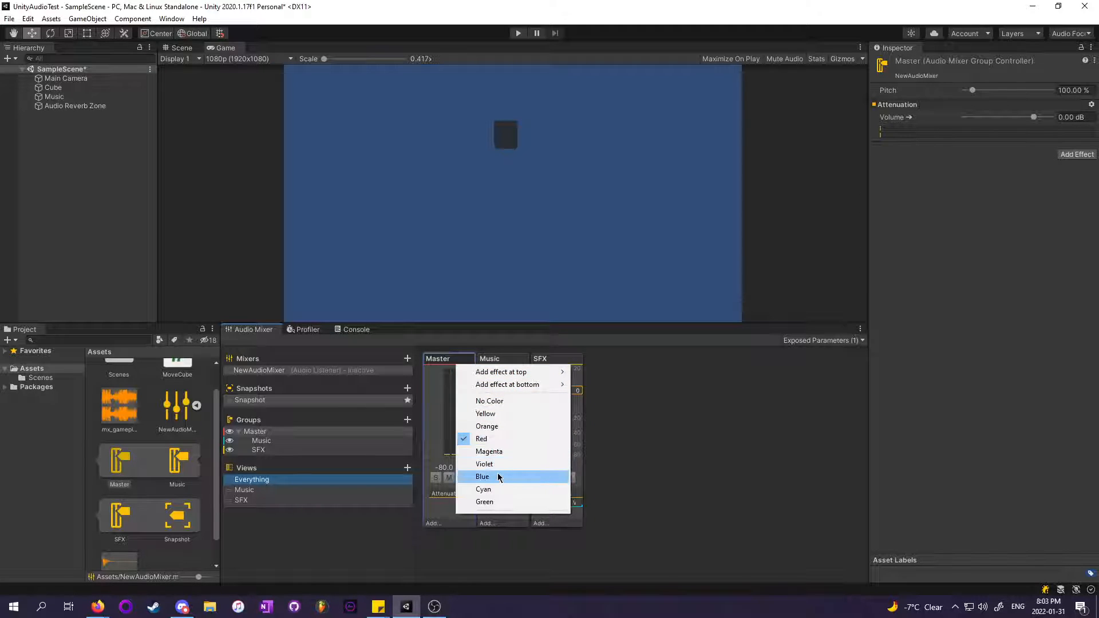
click(498, 477)
right_click(483, 379)
click(487, 479)
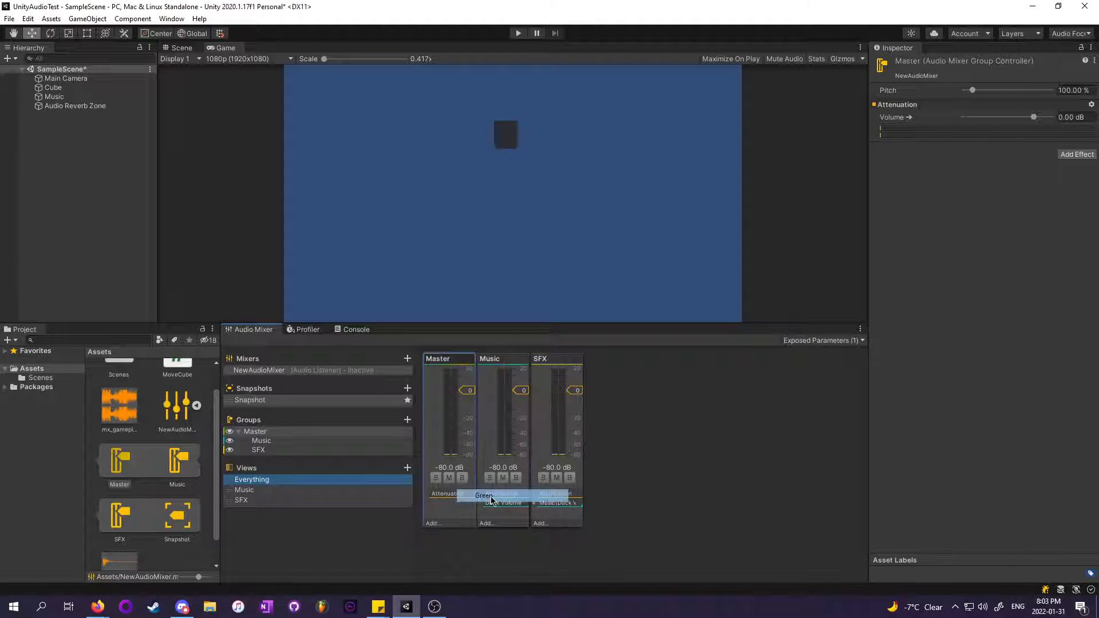
click(479, 359)
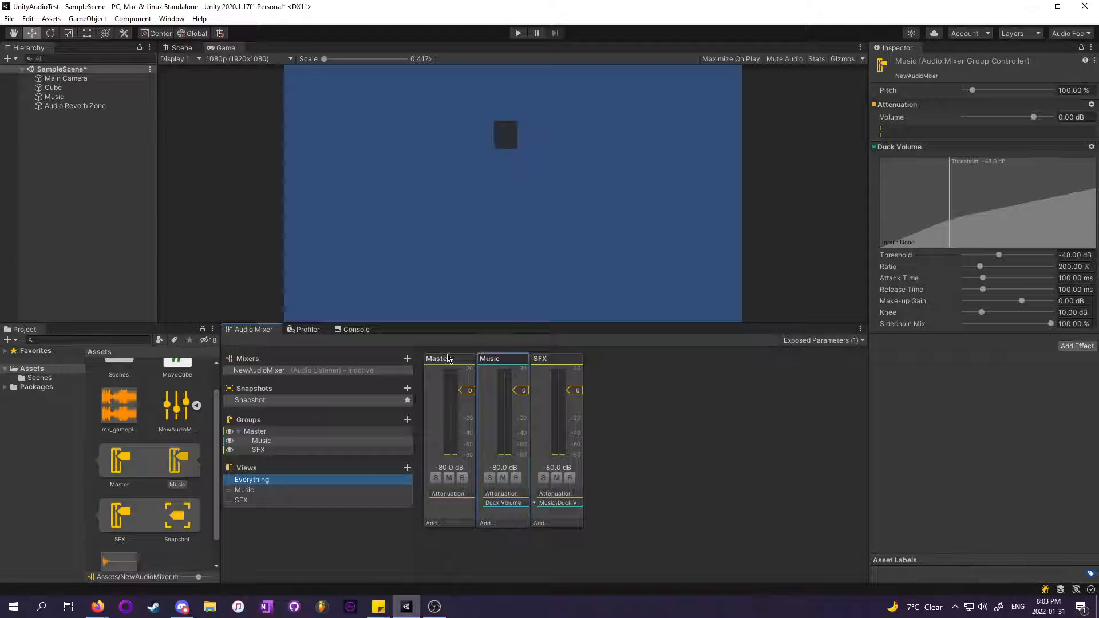
click(464, 360)
right_click(464, 361)
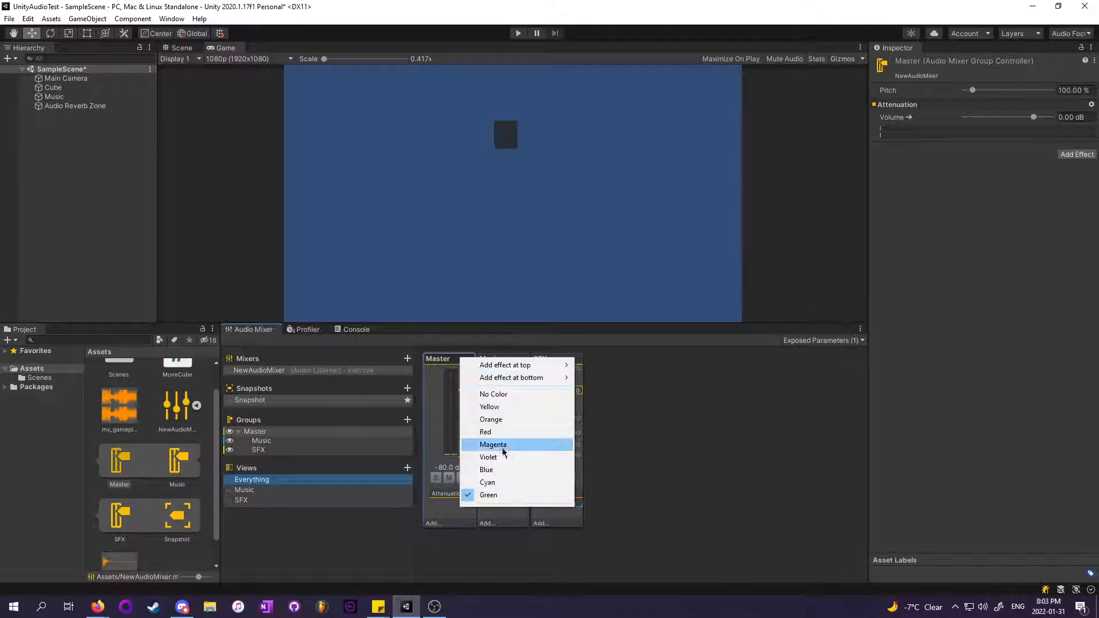
click(483, 427)
Look over the settings of the Music and SFX groups
click(513, 368)
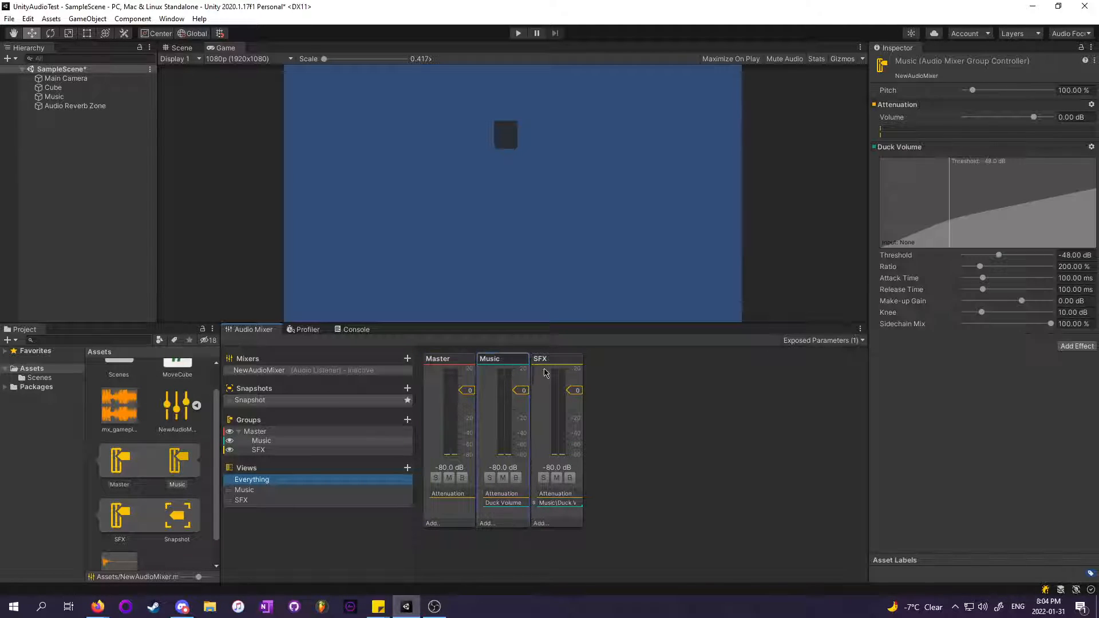
click(546, 367)
click(510, 367)
Add a Receive effect and a Send effect to the Master group
click(465, 367)
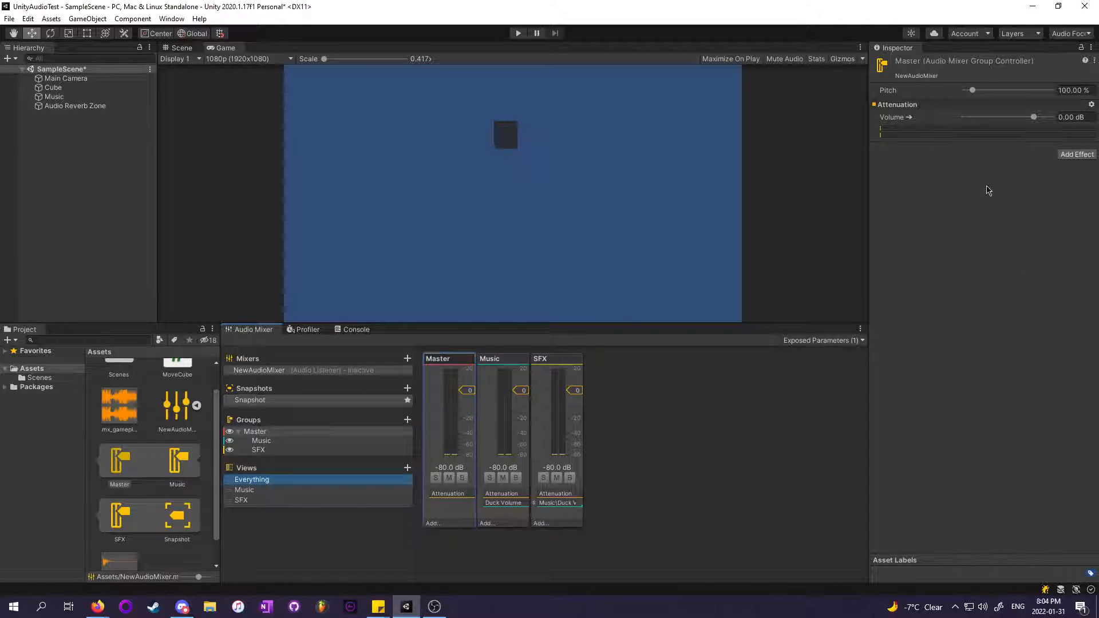
click(1068, 154)
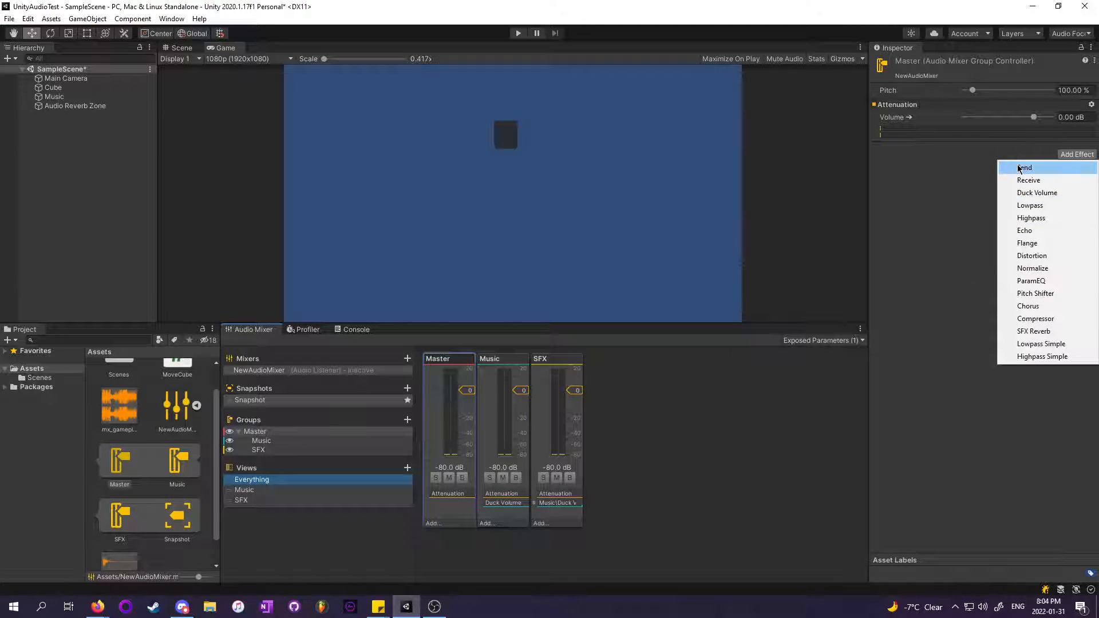
click(1049, 180)
click(1071, 188)
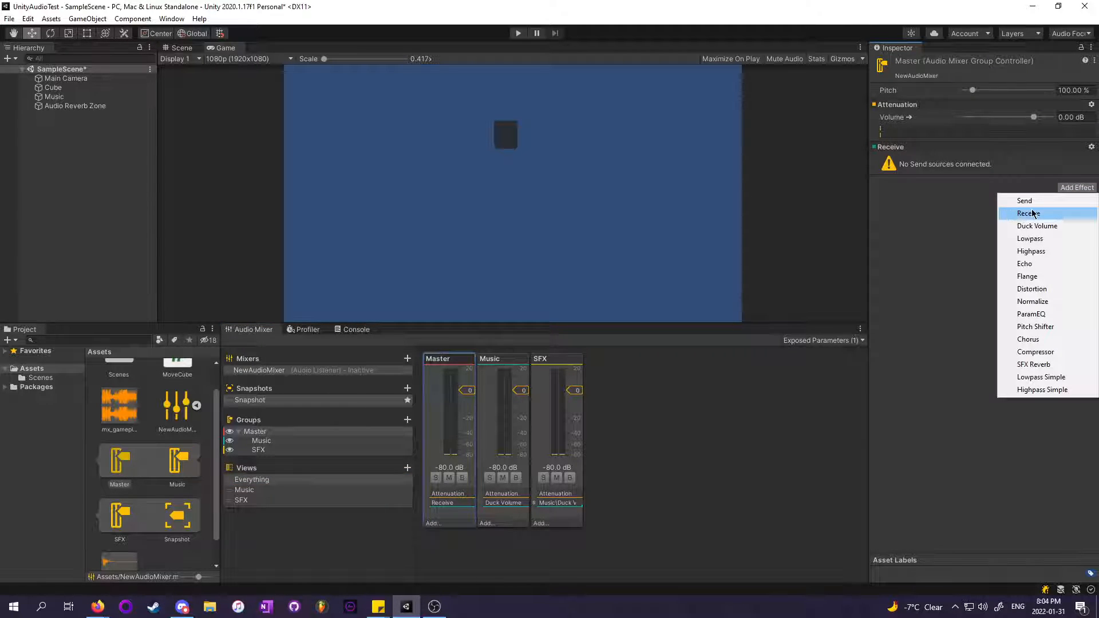
click(1024, 201)
Examine the receive targets offered for the Master group's Send effect, keeping None
click(1001, 193)
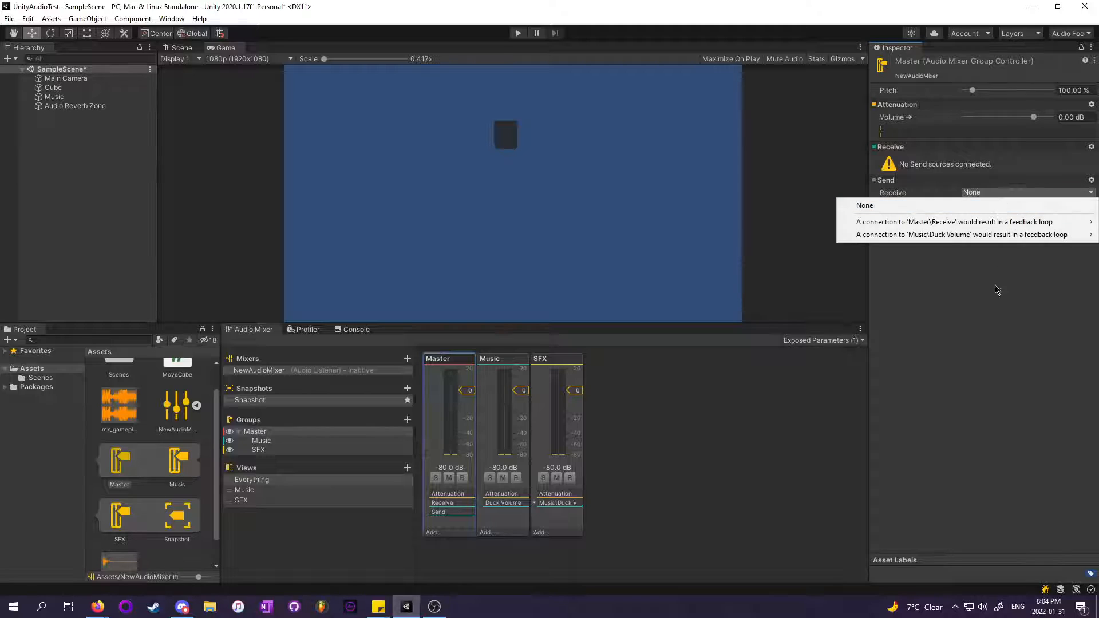
mouse_move(1014, 226)
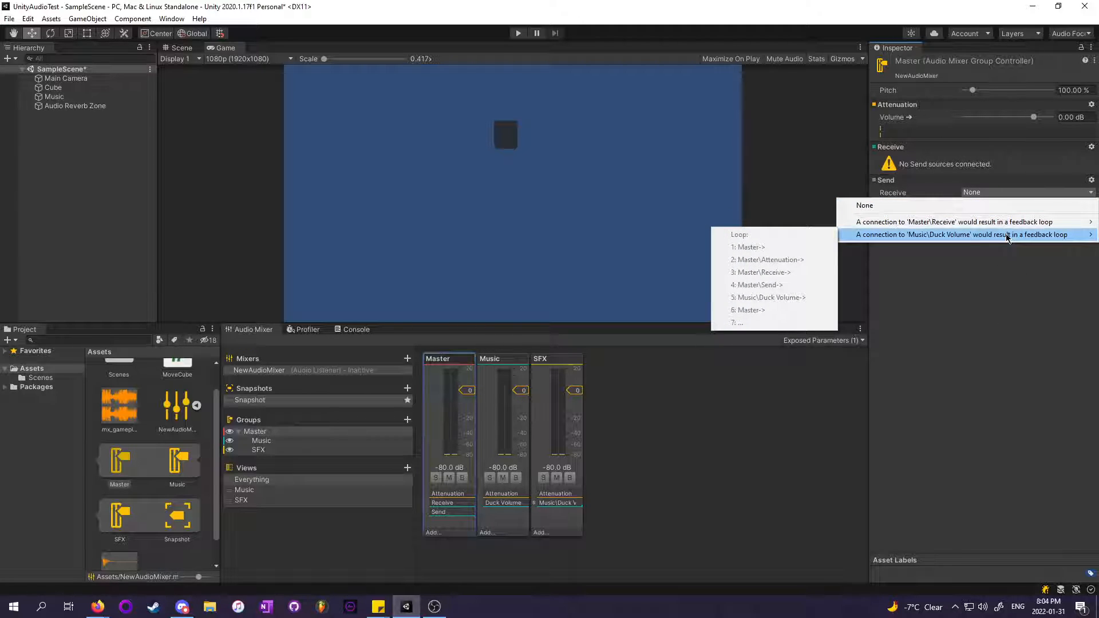
click(955, 208)
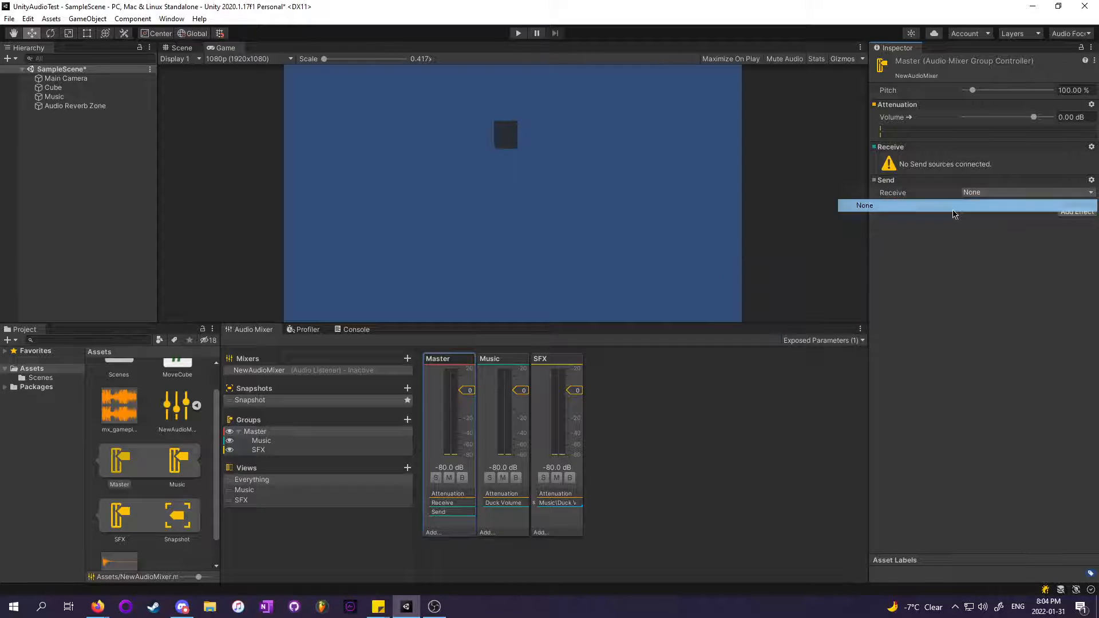
Remove the Send and Receive effects from the Master group
click(1091, 180)
click(999, 237)
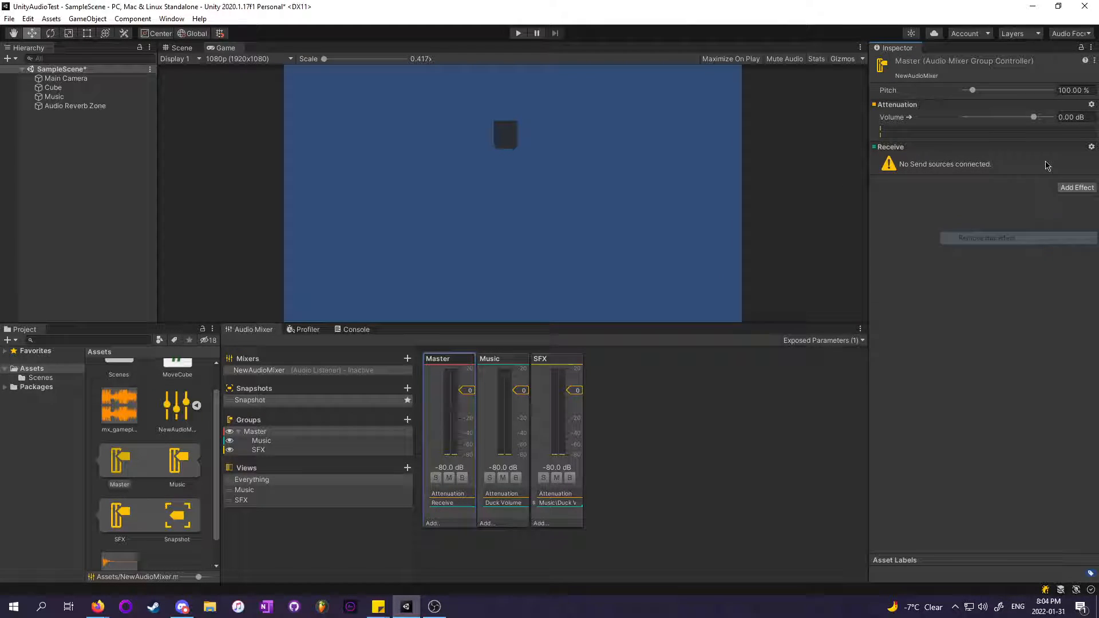
click(1091, 146)
click(1010, 186)
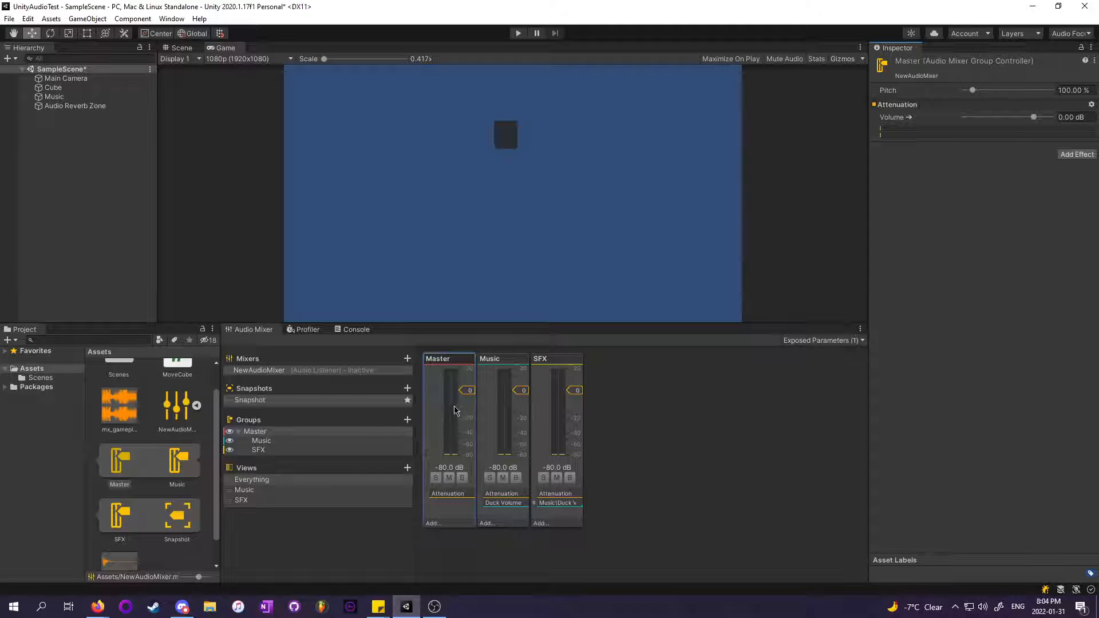
Review the SFX group's Send target, keeping Music\Duck Volume, and the Music group's Duck Volume settings
click(491, 417)
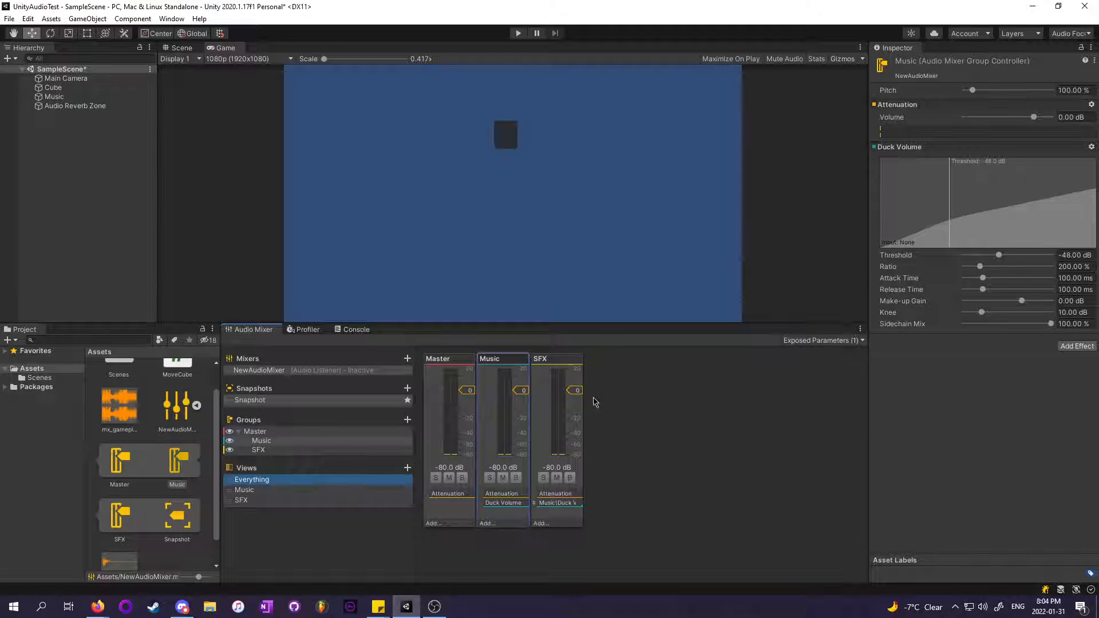
click(553, 445)
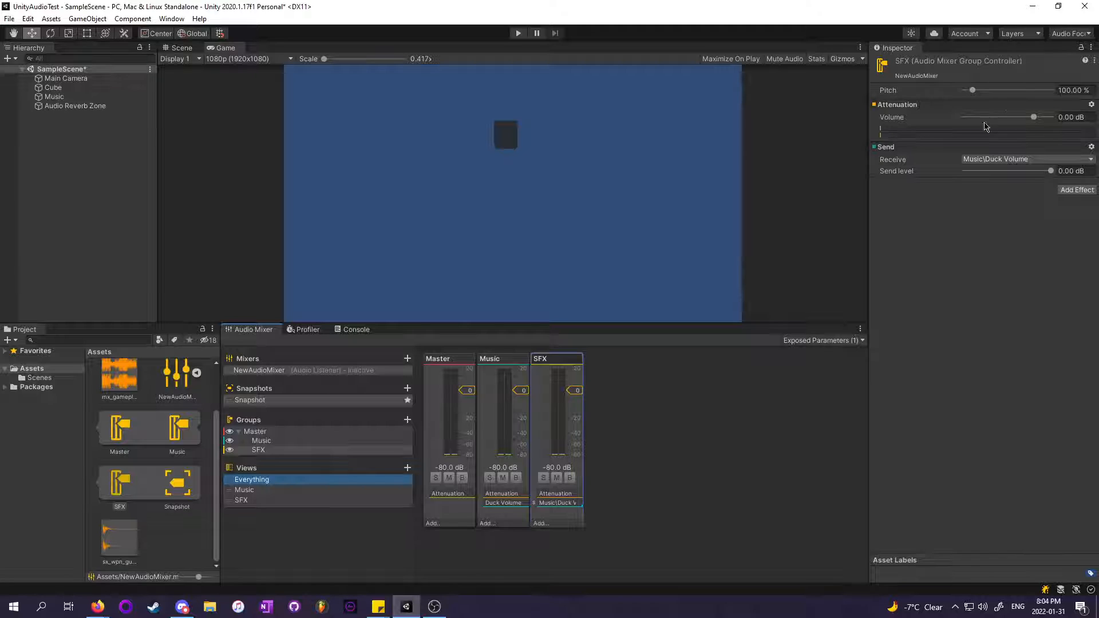
click(1001, 163)
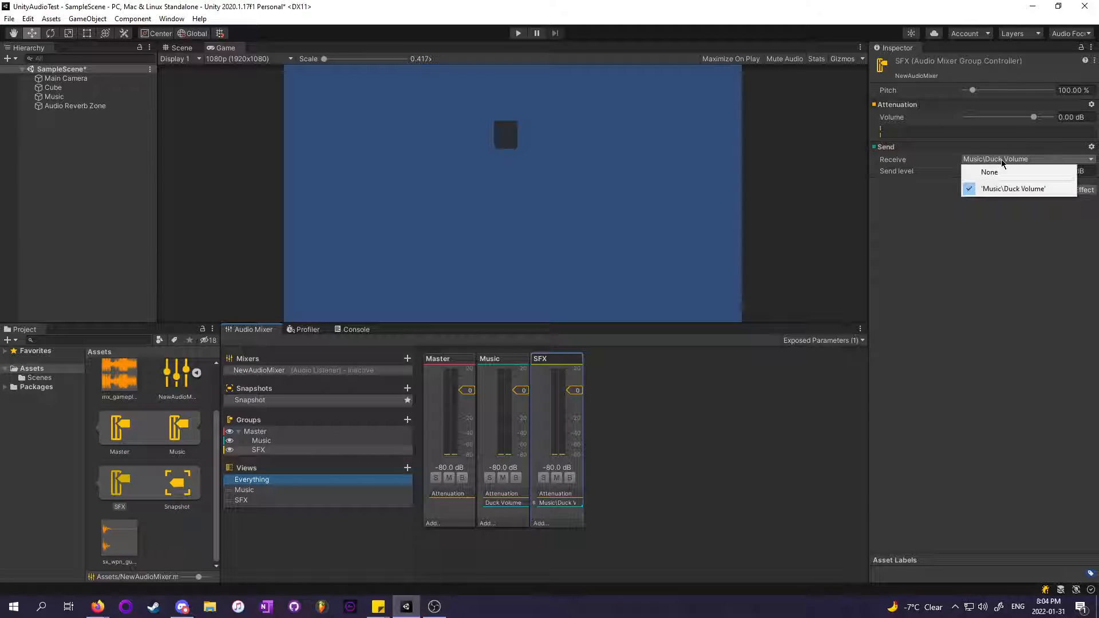
click(996, 189)
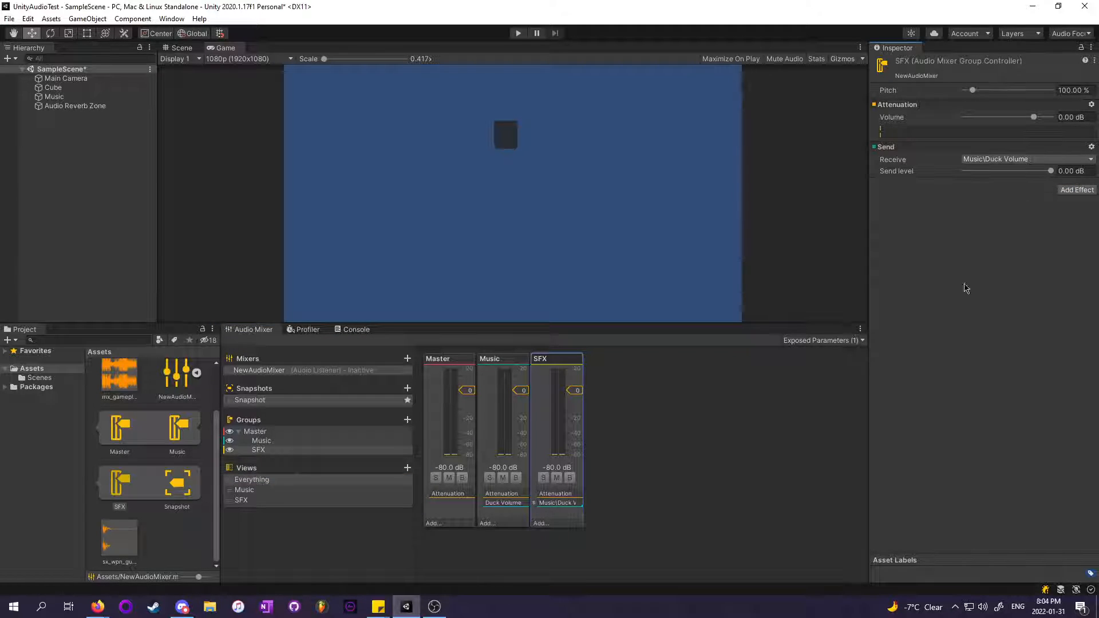
click(503, 420)
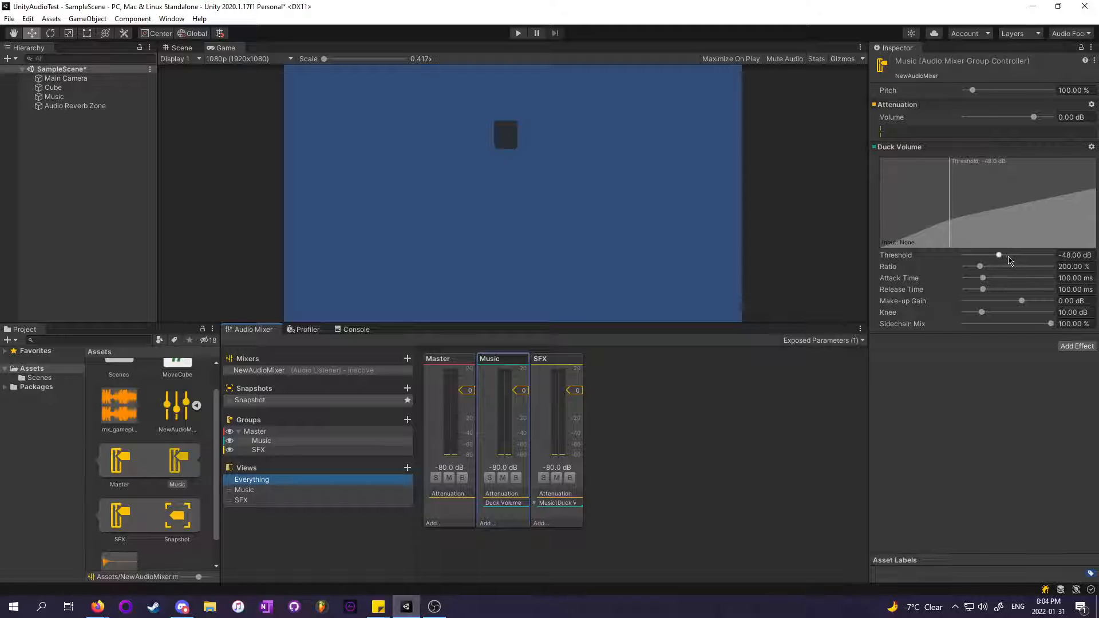
Play the scene to watch the mixer's level meters and mute the Game view's audio
click(518, 33)
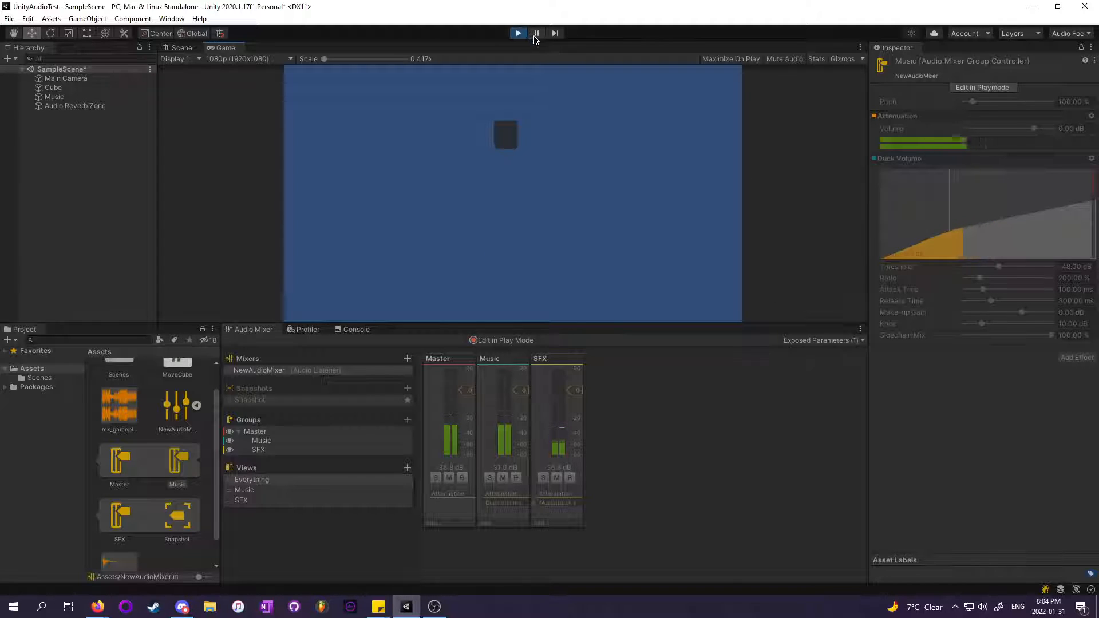
click(792, 59)
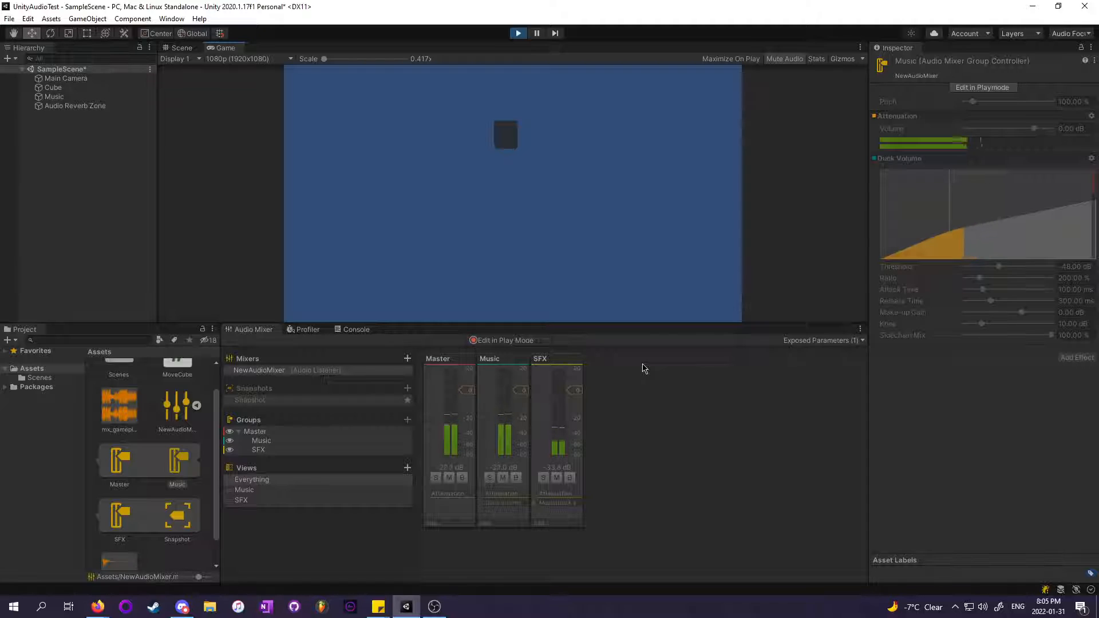
Enable mixer editing in play mode, lower the Music group's volume to -80 dB, and stop the scene
click(502, 340)
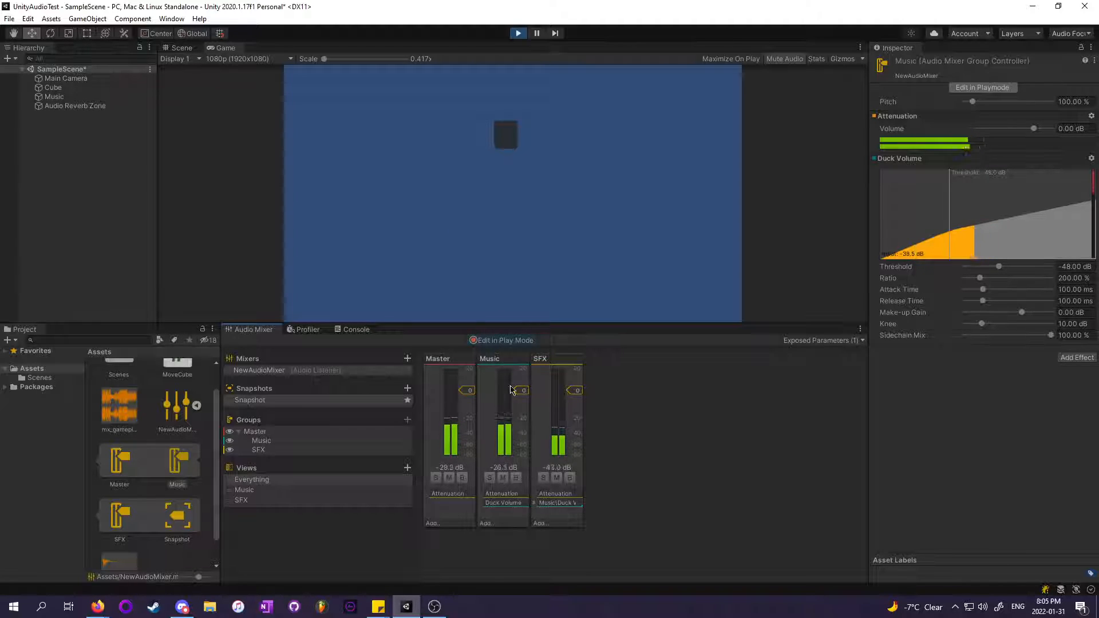
drag(522, 391, 520, 516)
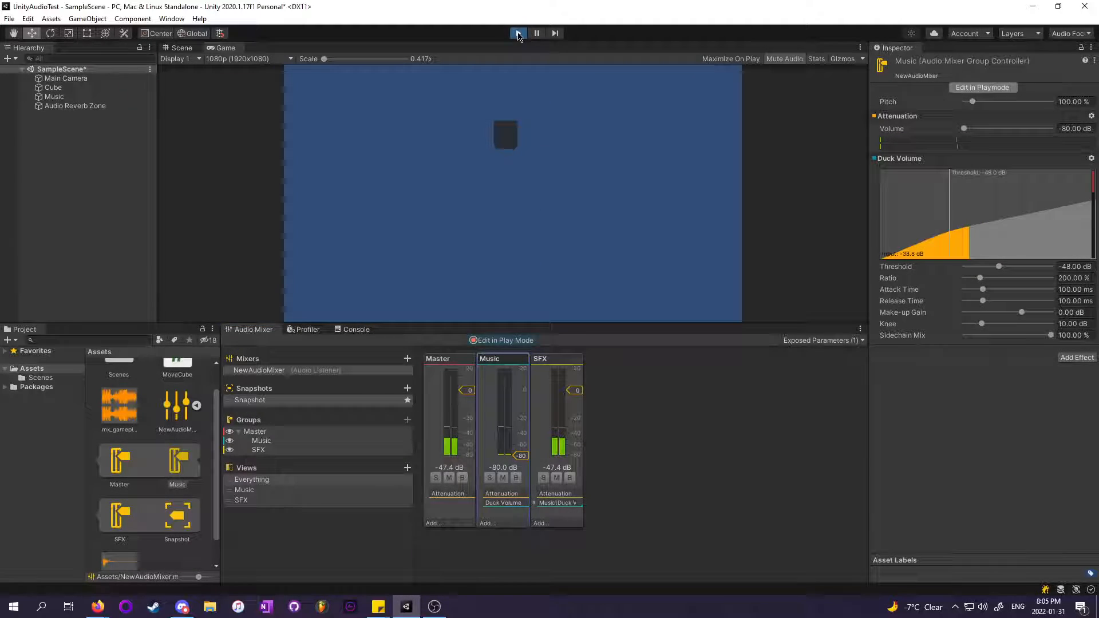
click(518, 33)
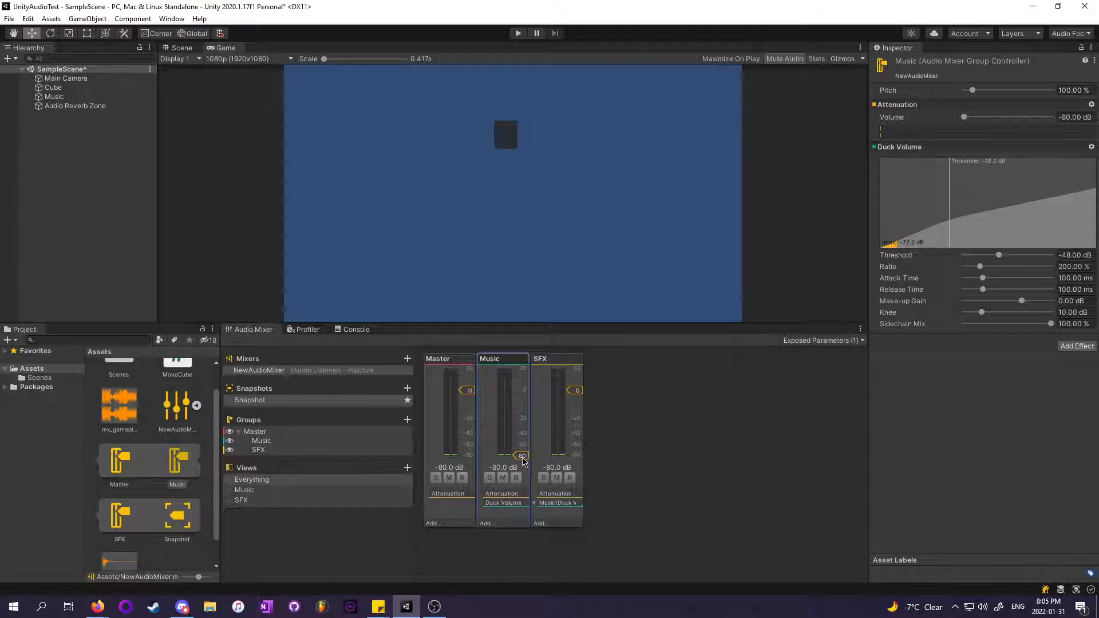
Raise the Music group's volume to about 0.23 dB and unmute the Game view's audio
drag(522, 456, 509, 395)
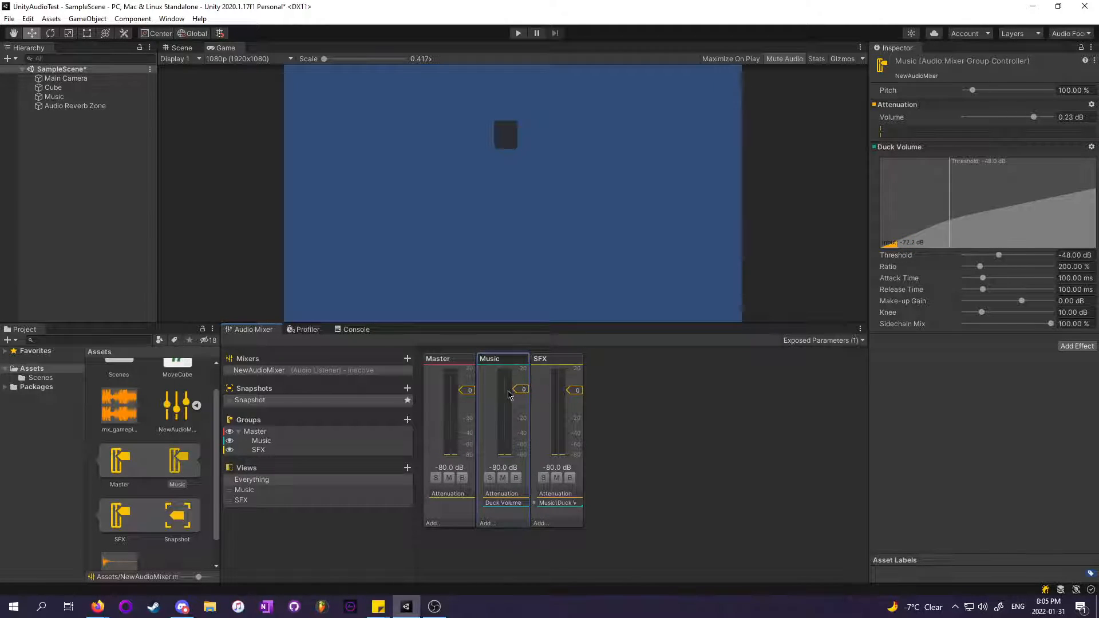
click(716, 443)
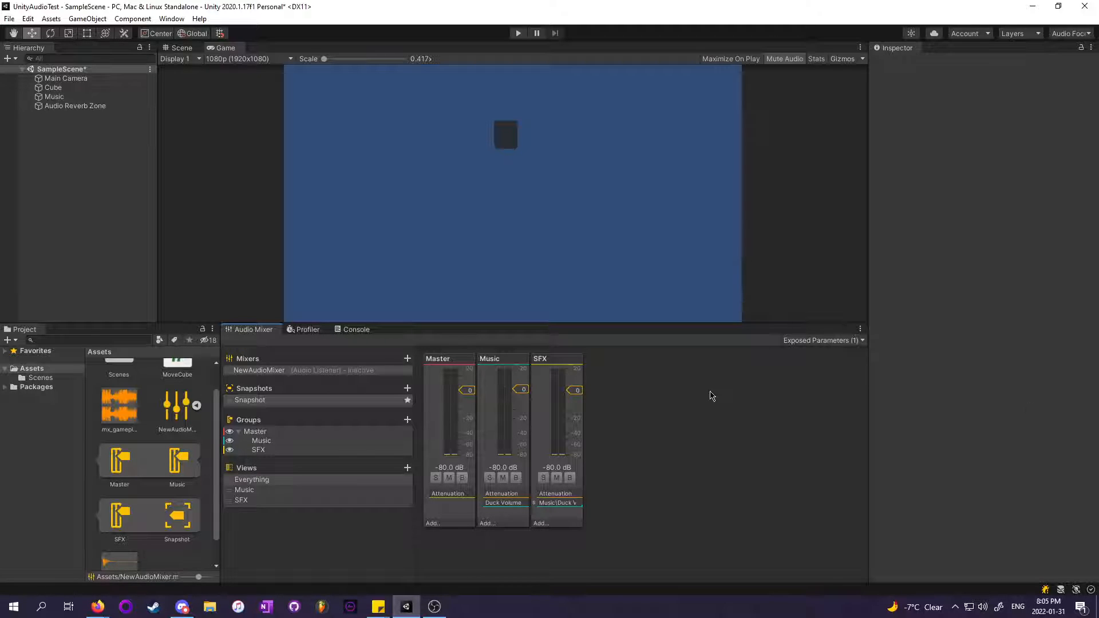
click(782, 60)
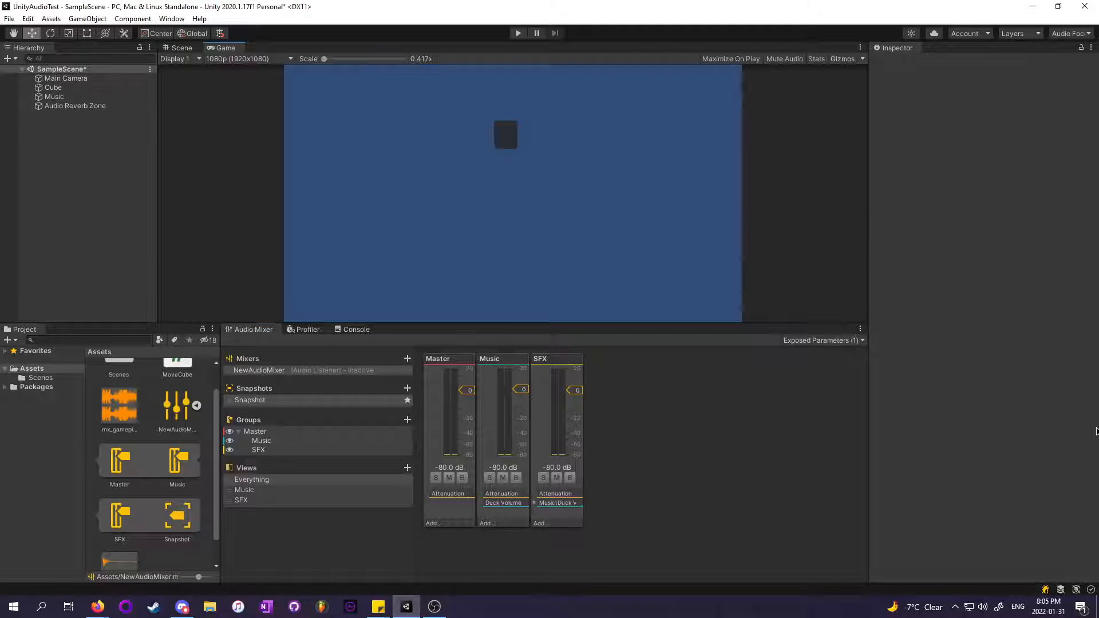